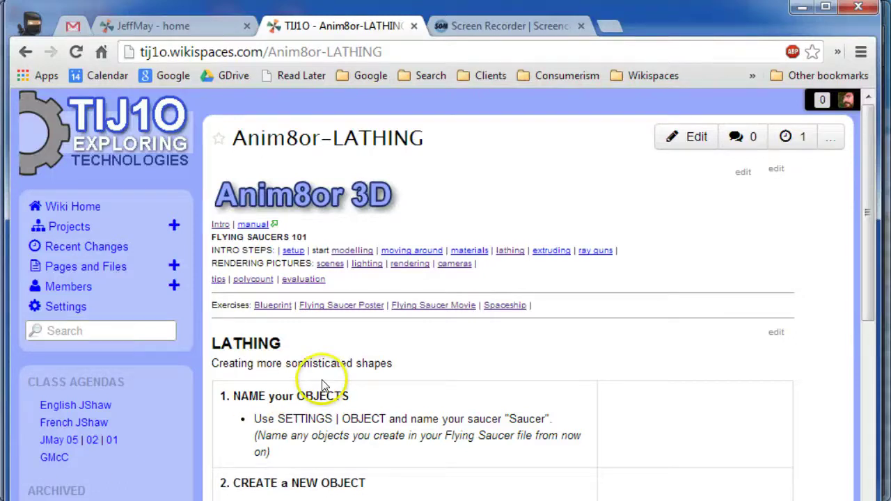
Scroll the Anim8or-LATHING wiki page down to step 3, the path-drawing step.
{"action": "scroll", "coordinate": [324, 385], "scroll_direction": "down", "scroll_amount": 4}
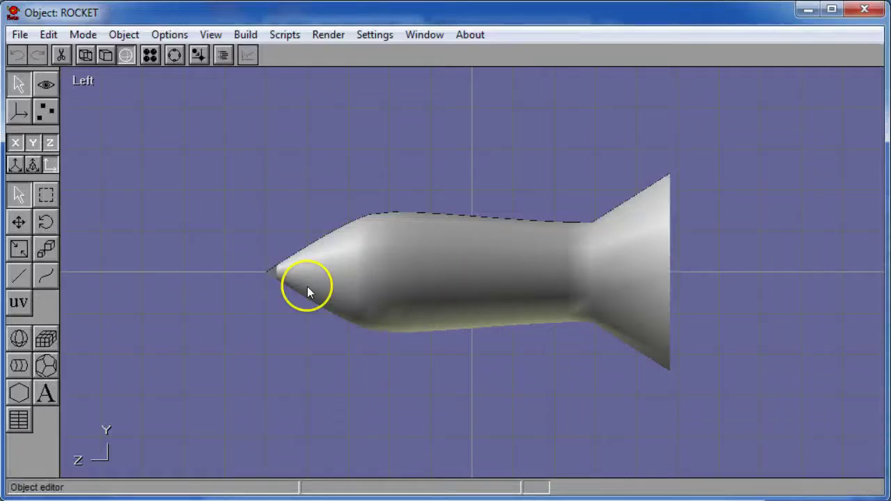
Create a new blank object and rename it 'Lathed Rocket' in Object settings.
{"action": "left_click", "coordinate": [119, 35]}
{"action": "left_click", "coordinate": [143, 55]}
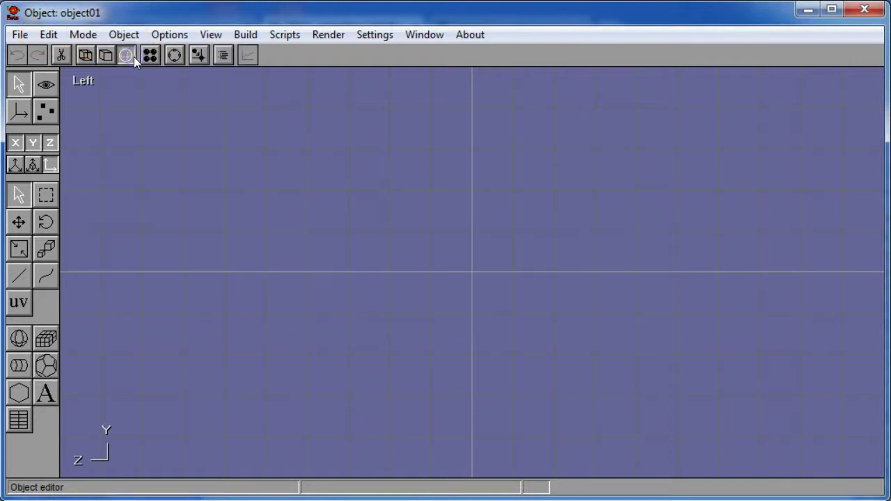
{"action": "left_click", "coordinate": [374, 35]}
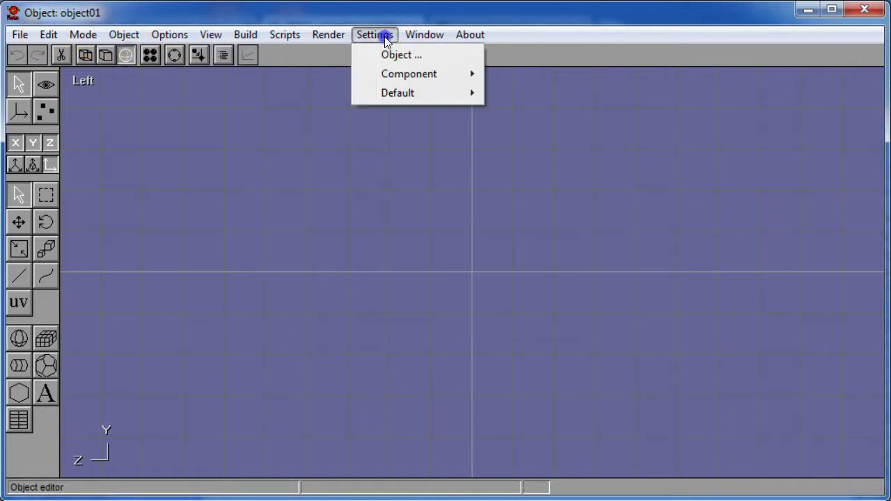
{"action": "left_click", "coordinate": [390, 56]}
{"action": "double_click", "coordinate": [109, 107]}
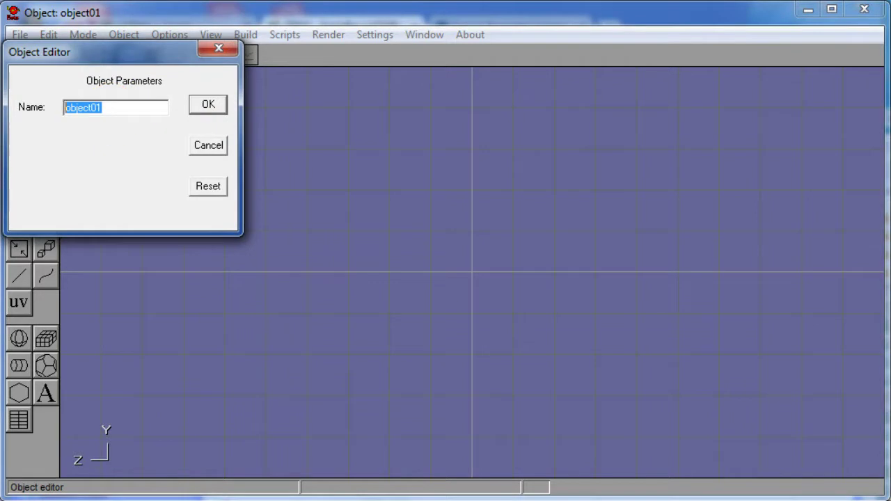
{"action": "type", "text": "Lathed Rocket"}
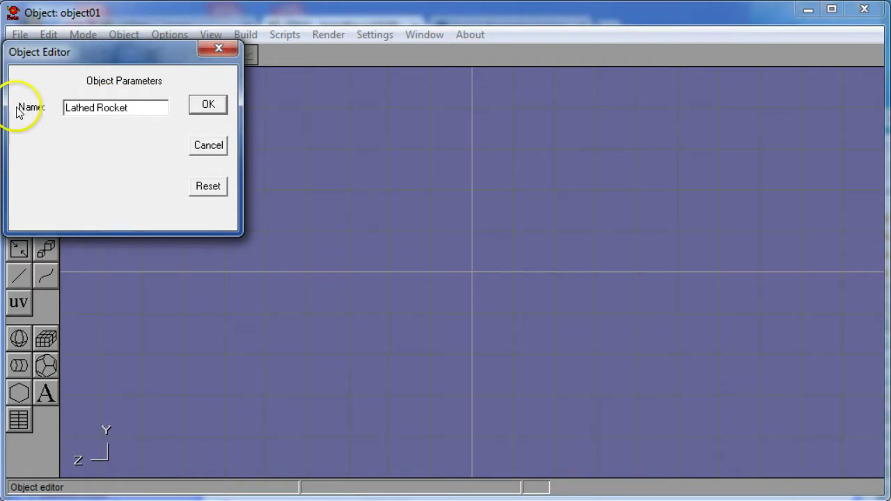
{"action": "left_click", "coordinate": [209, 106]}
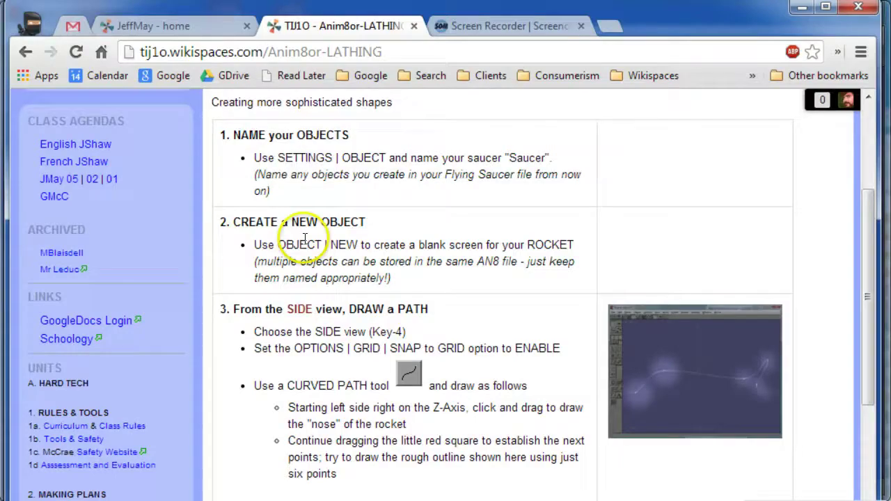
{"action": "scroll", "coordinate": [278, 247], "scroll_direction": "down", "scroll_amount": 2}
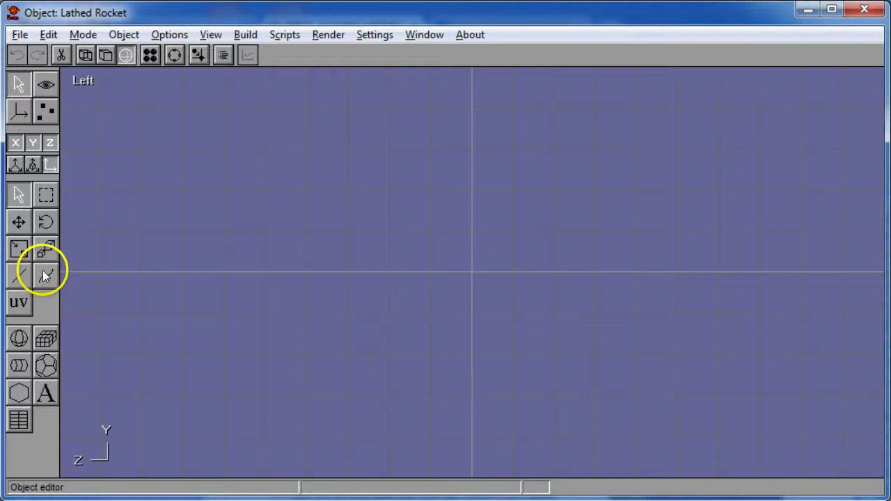
Select the curved path tool, turn on Snap to Grid, and switch to the side view.
{"action": "left_click", "coordinate": [43, 273]}
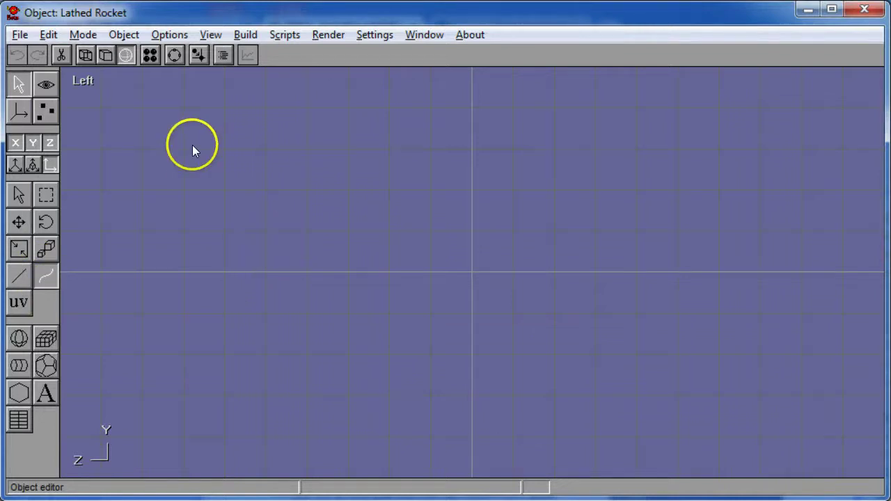
{"action": "left_click", "coordinate": [200, 55]}
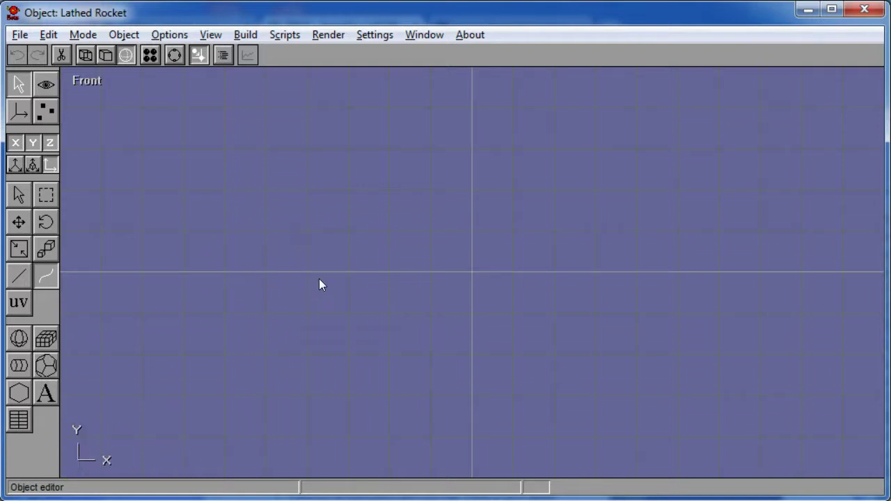
{"action": "key", "text": "KP_3"}
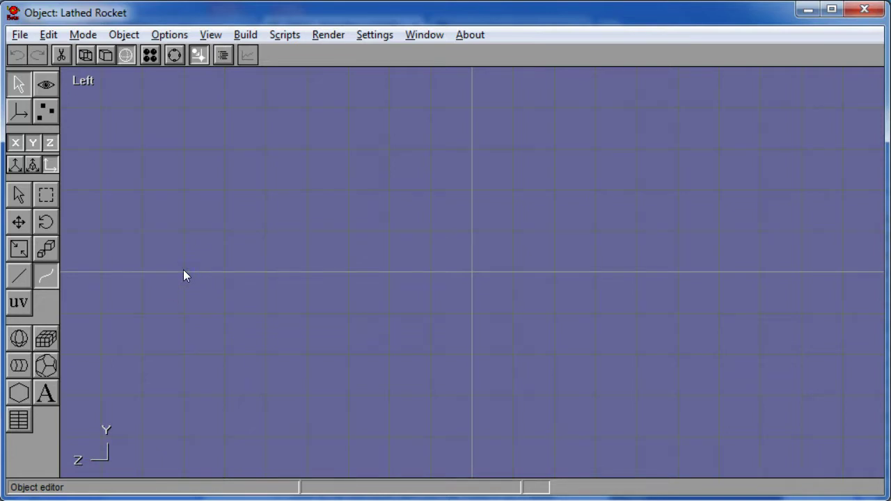
Draw the rocket profile curve along the axis from nose to flared tail, then reshape the nose shoulder.
{"action": "mouse_move", "coordinate": [184, 271]}
{"action": "left_mouse_down"}
{"action": "mouse_move", "coordinate": [227, 238]}
{"action": "mouse_move", "coordinate": [271, 229]}
{"action": "mouse_move", "coordinate": [596, 238]}
{"action": "mouse_move", "coordinate": [640, 195]}
{"action": "mouse_move", "coordinate": [674, 181]}
{"action": "mouse_move", "coordinate": [663, 247]}
{"action": "mouse_move", "coordinate": [696, 271]}
{"action": "left_mouse_up"}
{"action": "double_click", "coordinate": [694, 271]}
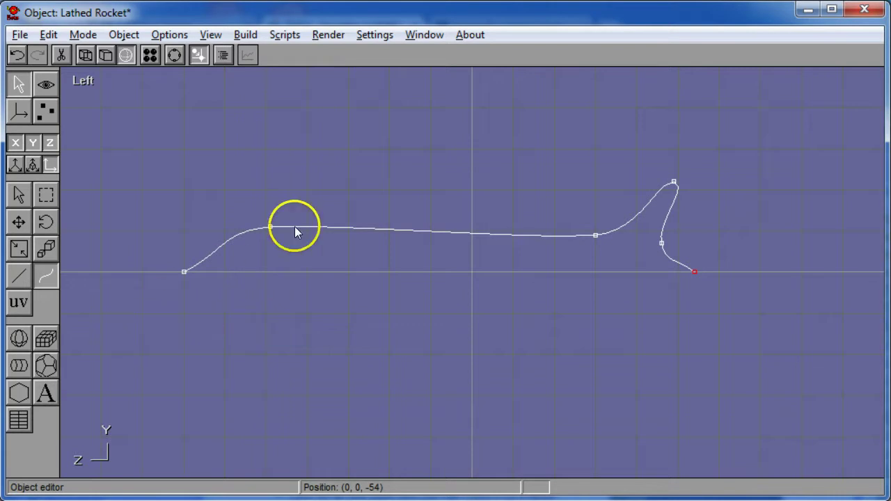
{"action": "left_click_drag", "start_coordinate": [270, 228], "coordinate": [215, 237]}
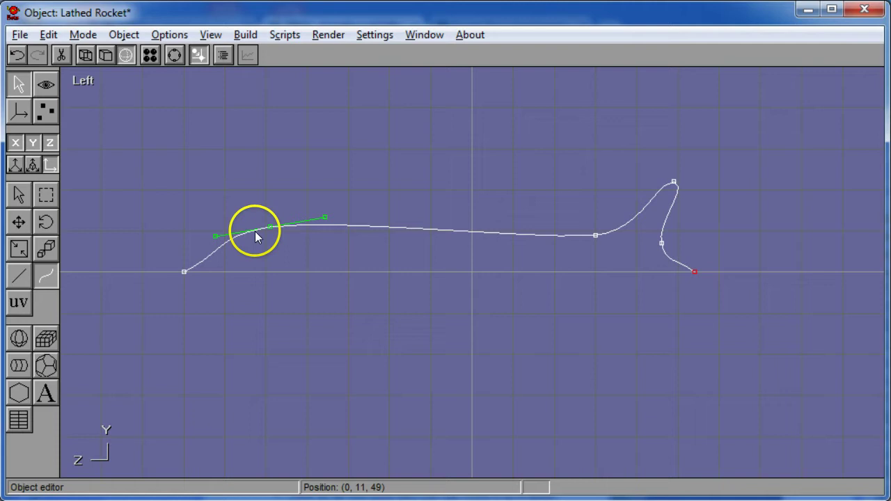
Make the nose end point and the tail fin tip Corner knots, adjusting the nose tangent.
{"action": "left_click", "coordinate": [184, 272]}
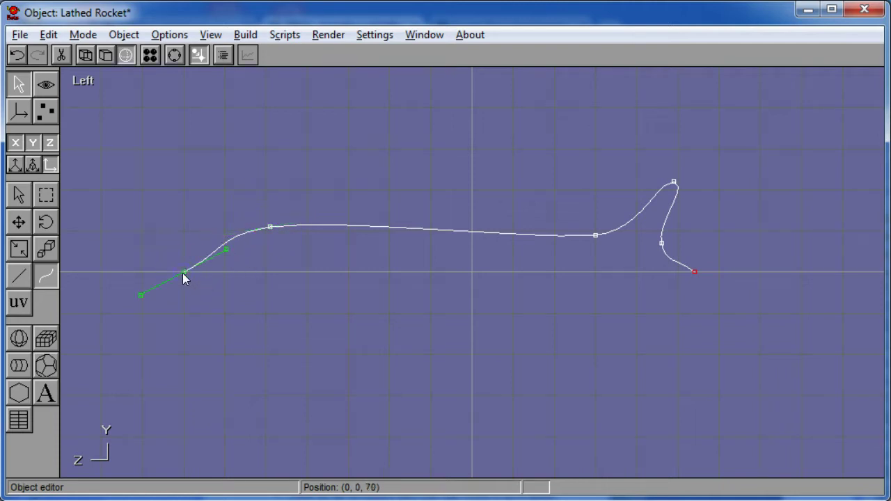
{"action": "double_click", "coordinate": [183, 273]}
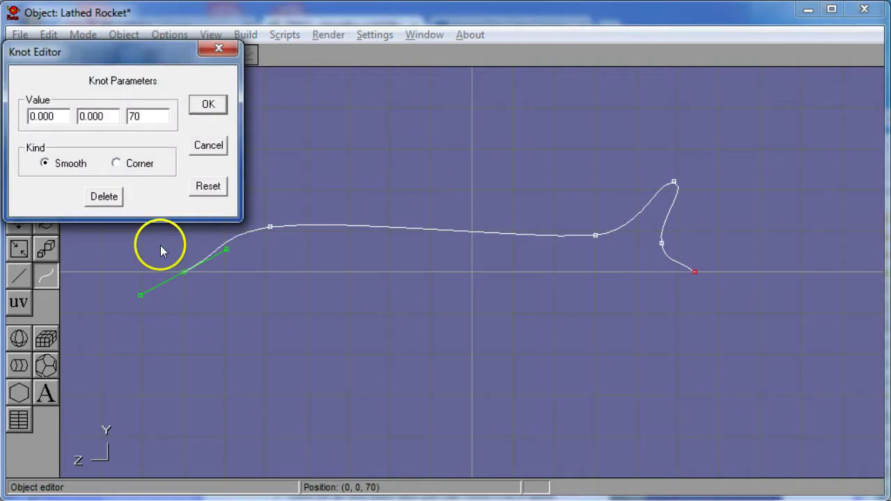
{"action": "left_click", "coordinate": [116, 163]}
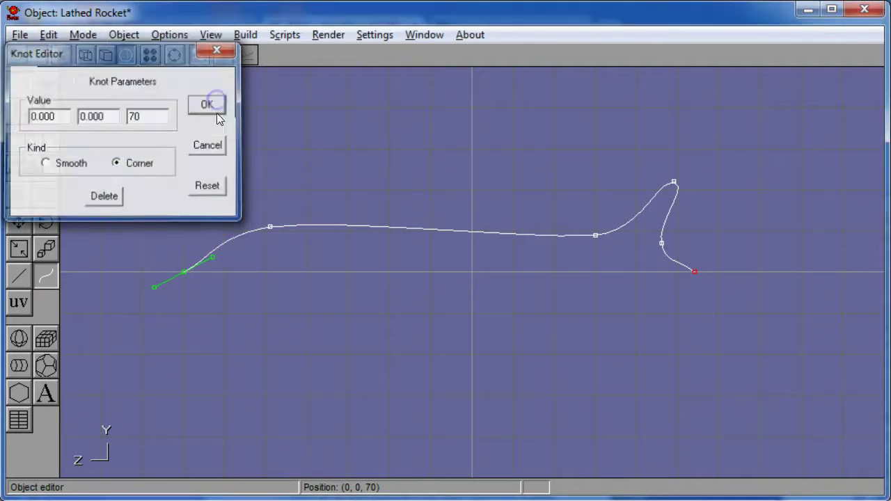
{"action": "left_click", "coordinate": [208, 105]}
{"action": "left_click_drag", "start_coordinate": [208, 249], "coordinate": [220, 244]}
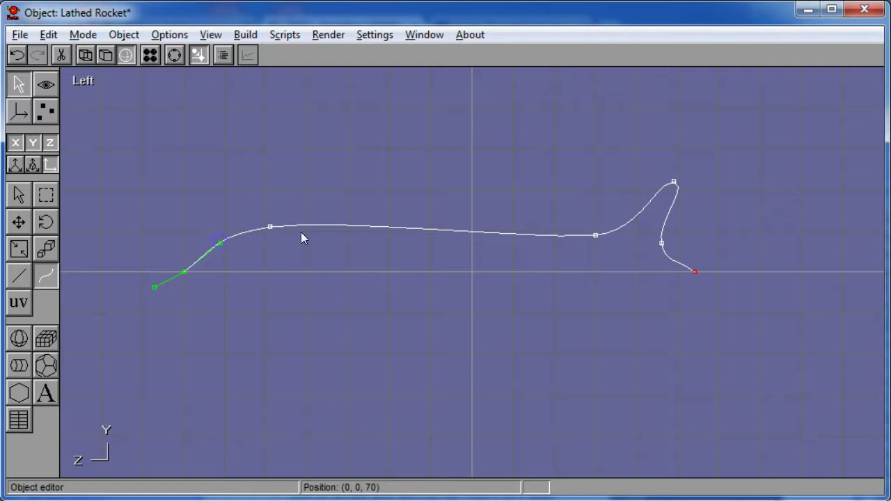
{"action": "double_click", "coordinate": [674, 182]}
{"action": "left_click", "coordinate": [138, 163]}
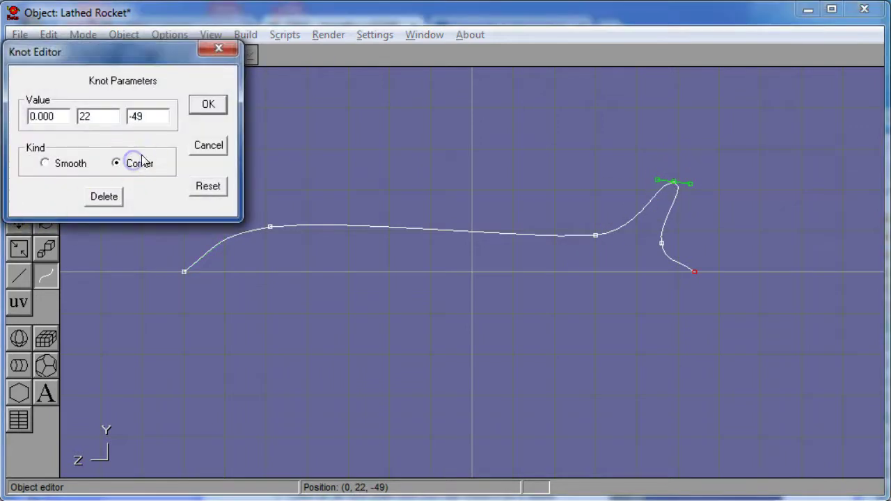
{"action": "left_click", "coordinate": [208, 105]}
Set the knot below the tail tip, the axis end knot, and the body-flare knot to Corner.
{"action": "left_click", "coordinate": [662, 244]}
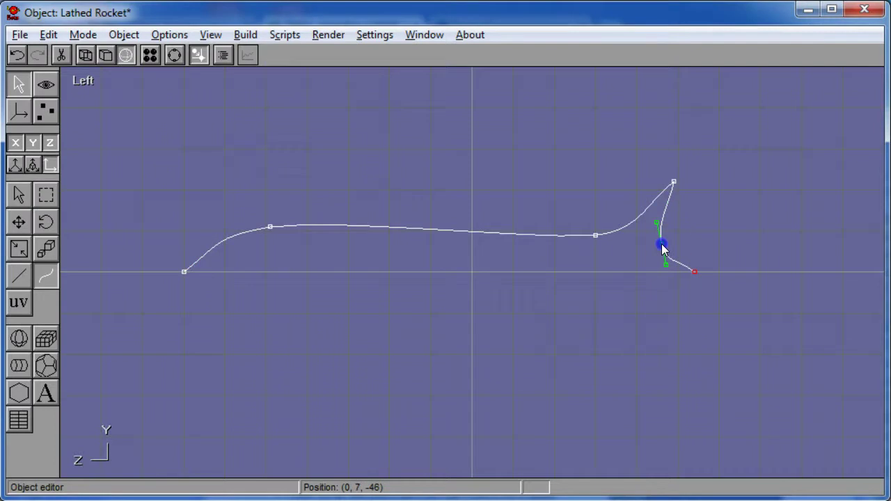
{"action": "double_click", "coordinate": [662, 245]}
{"action": "left_click", "coordinate": [135, 163]}
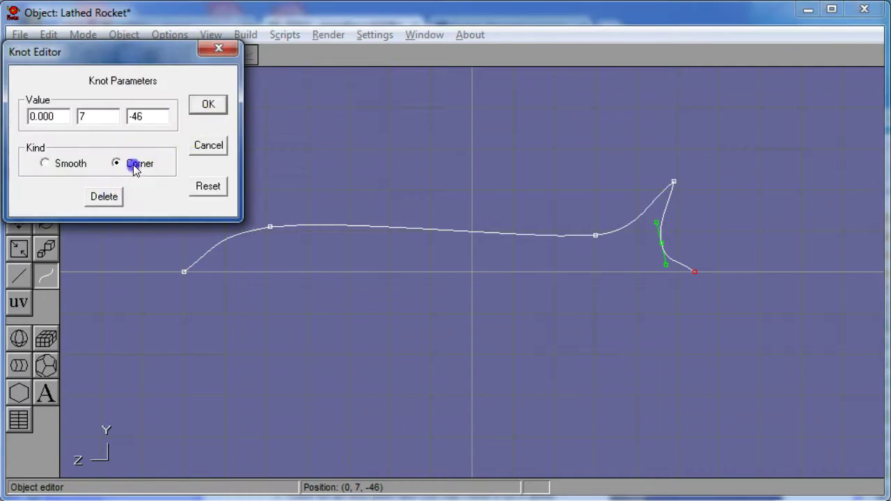
{"action": "left_click", "coordinate": [207, 105]}
{"action": "left_click", "coordinate": [695, 272]}
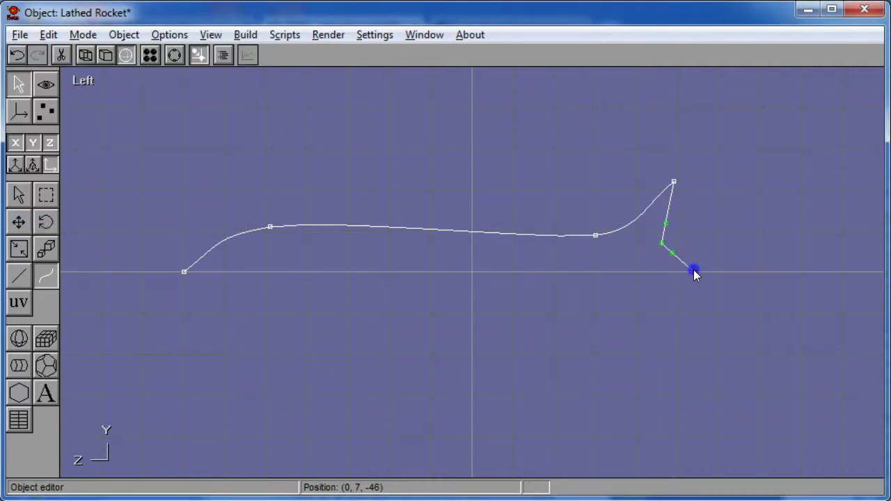
{"action": "double_click", "coordinate": [694, 272]}
{"action": "left_click", "coordinate": [123, 165]}
{"action": "left_click", "coordinate": [206, 113]}
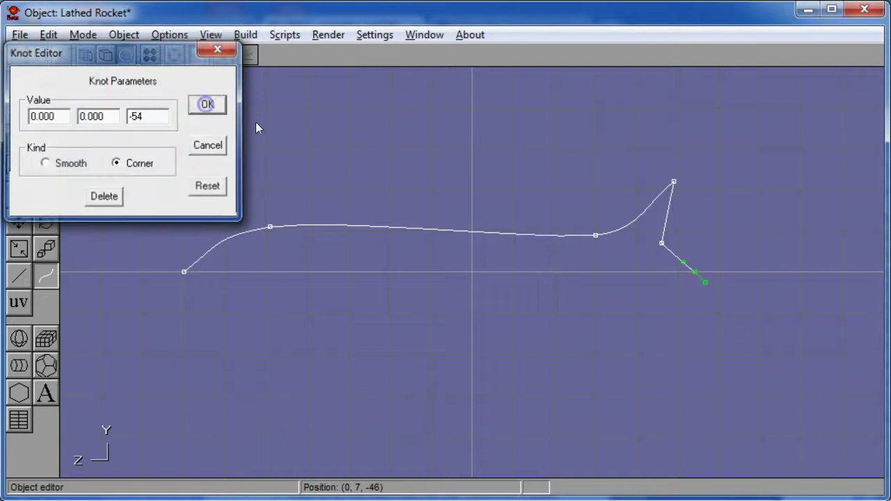
{"action": "double_click", "coordinate": [595, 237]}
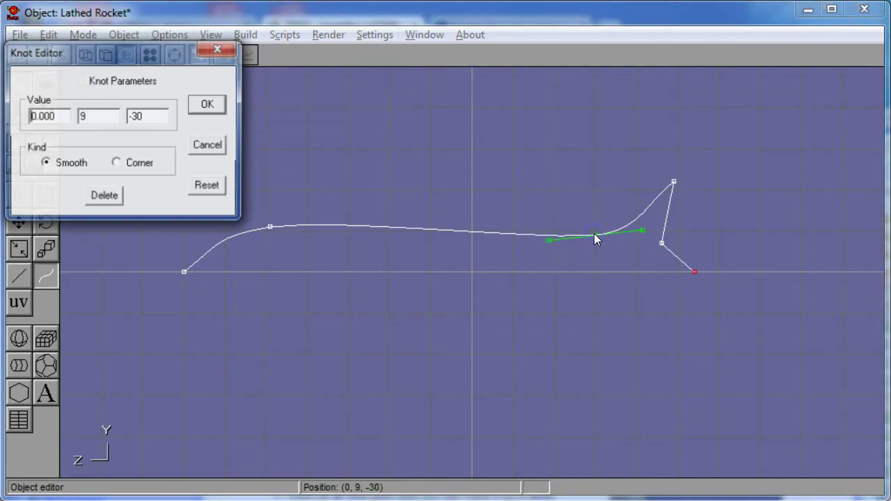
{"action": "left_click", "coordinate": [125, 163]}
{"action": "left_click", "coordinate": [211, 110]}
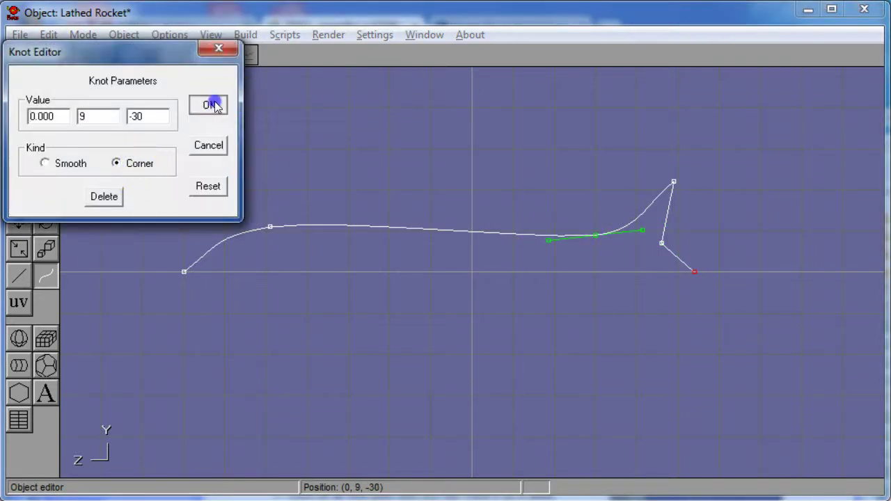
{"action": "left_click", "coordinate": [576, 271]}
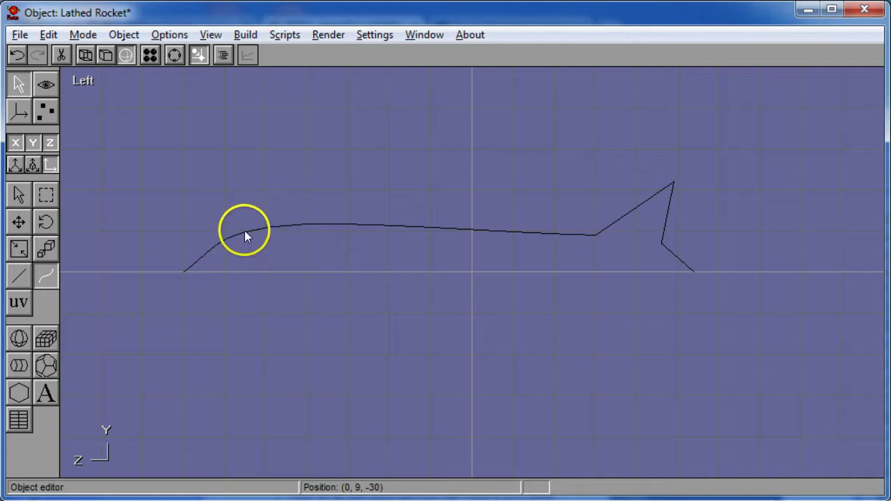
Move the nose shoulder knot up, make it Smooth, and shorten its handles to tighten the curve.
{"action": "left_click", "coordinate": [263, 229]}
{"action": "left_click", "coordinate": [270, 226]}
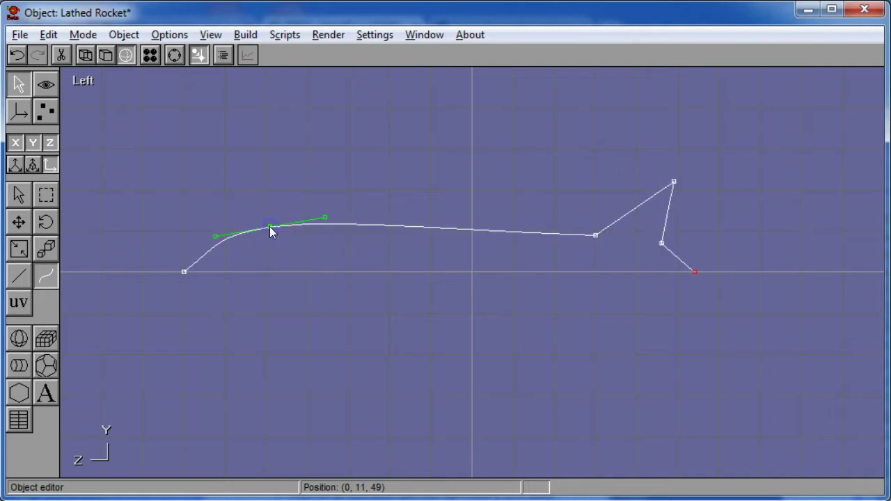
{"action": "left_click_drag", "start_coordinate": [269, 226], "coordinate": [342, 213]}
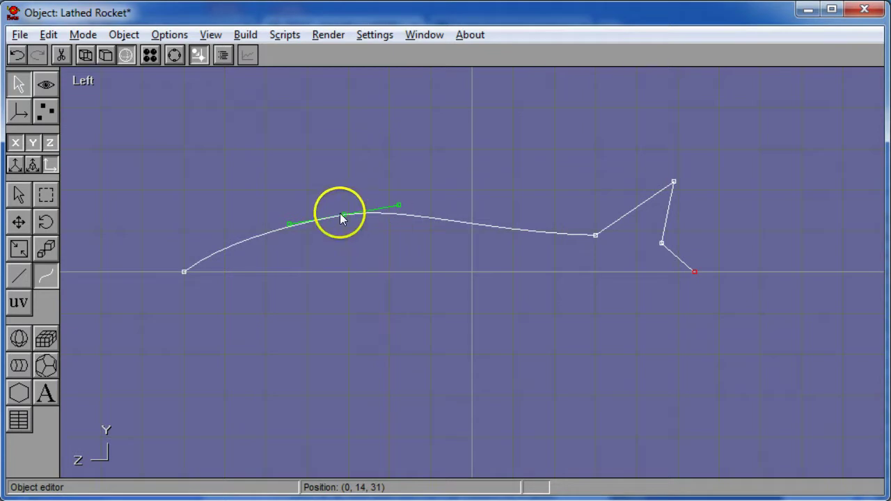
{"action": "double_click", "coordinate": [342, 215]}
{"action": "left_click", "coordinate": [135, 164]}
{"action": "left_click", "coordinate": [213, 106]}
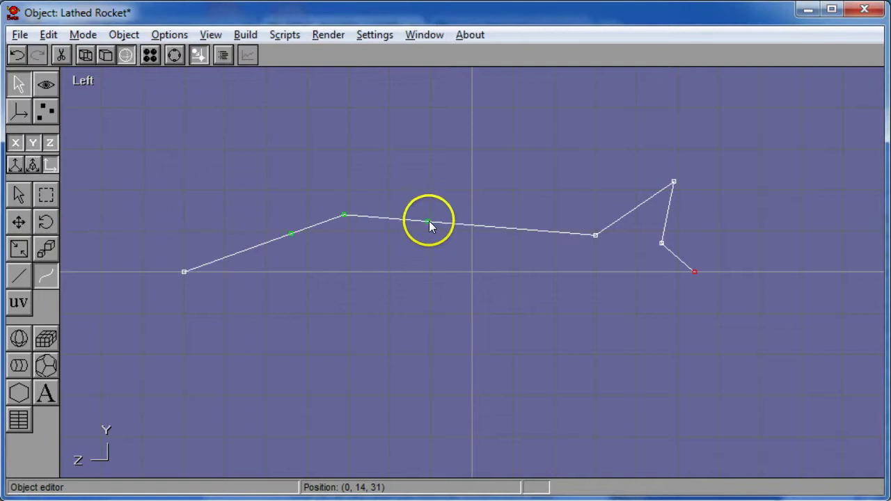
{"action": "left_click_drag", "start_coordinate": [429, 221], "coordinate": [445, 201]}
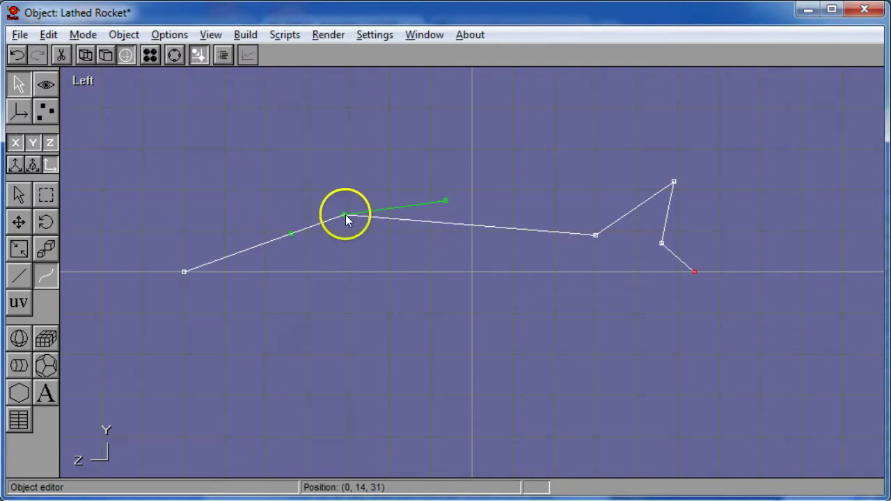
{"action": "double_click", "coordinate": [344, 215]}
{"action": "left_click", "coordinate": [45, 163]}
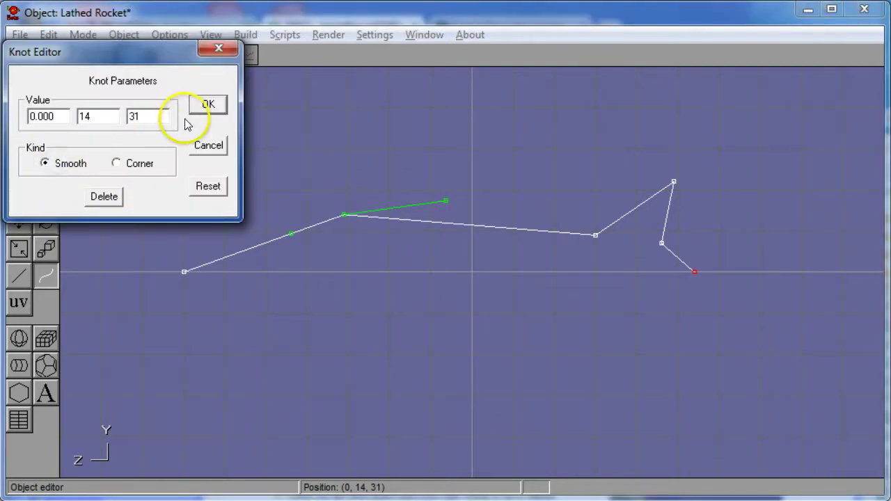
{"action": "left_click", "coordinate": [212, 106]}
{"action": "left_click_drag", "start_coordinate": [431, 206], "coordinate": [419, 210]}
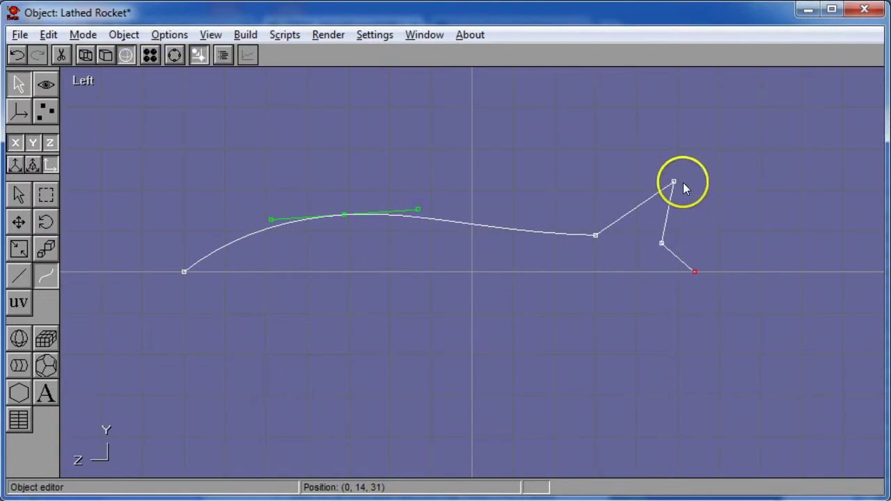
Push the tail fin tip further back and raise the fin's base knot slightly.
{"action": "left_click", "coordinate": [662, 243]}
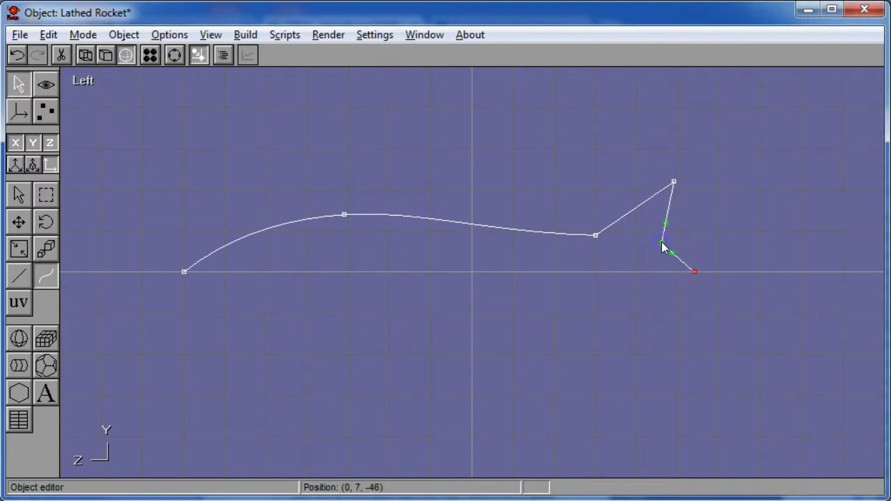
{"action": "left_click", "coordinate": [667, 249]}
{"action": "left_click", "coordinate": [672, 184]}
{"action": "left_click_drag", "start_coordinate": [673, 184], "coordinate": [708, 186]}
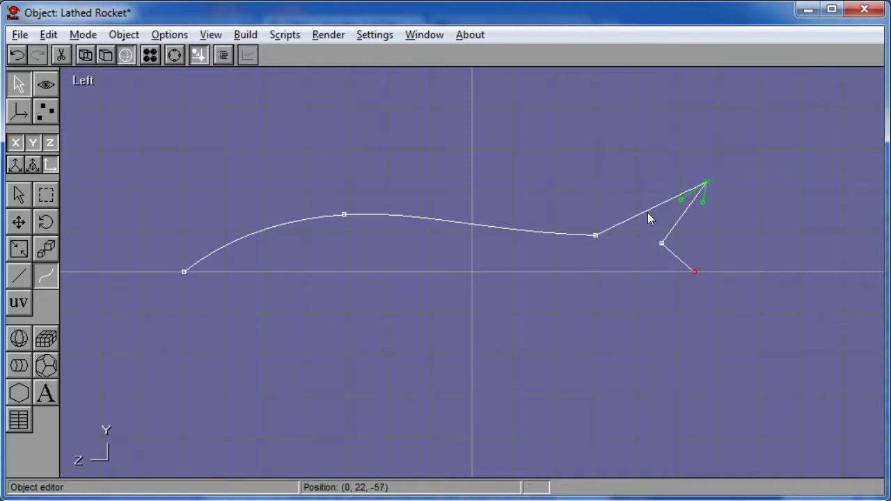
{"action": "left_click_drag", "start_coordinate": [595, 236], "coordinate": [593, 227]}
{"action": "left_click", "coordinate": [485, 292]}
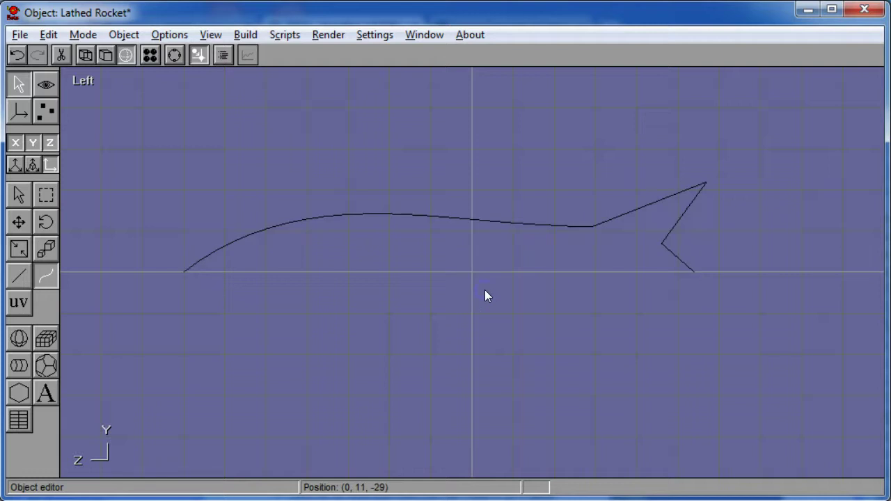
{"action": "left_click", "coordinate": [496, 224]}
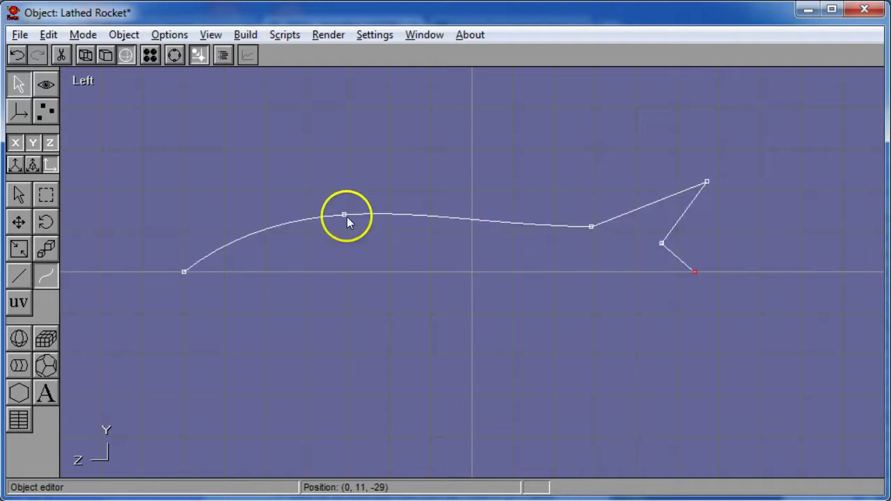
Open the Lathe Parameters dialog for the rocket profile via Build > Lathe.
{"action": "left_click", "coordinate": [256, 36]}
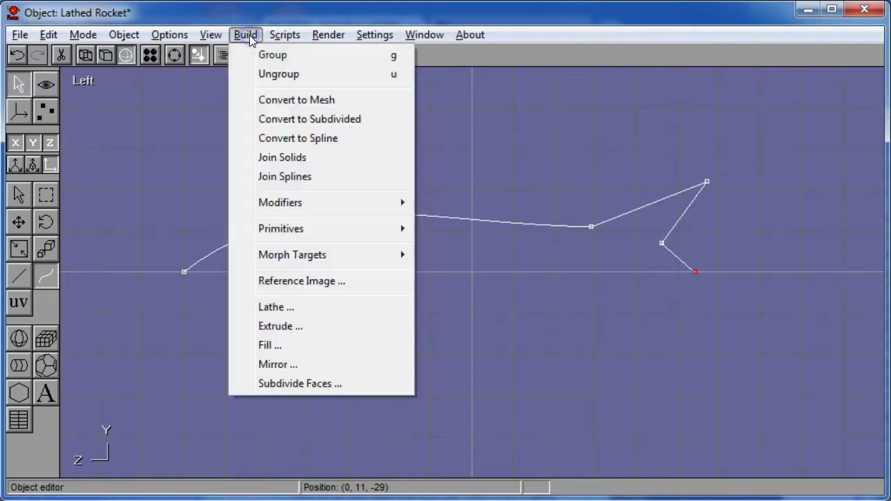
{"action": "left_click", "coordinate": [275, 307]}
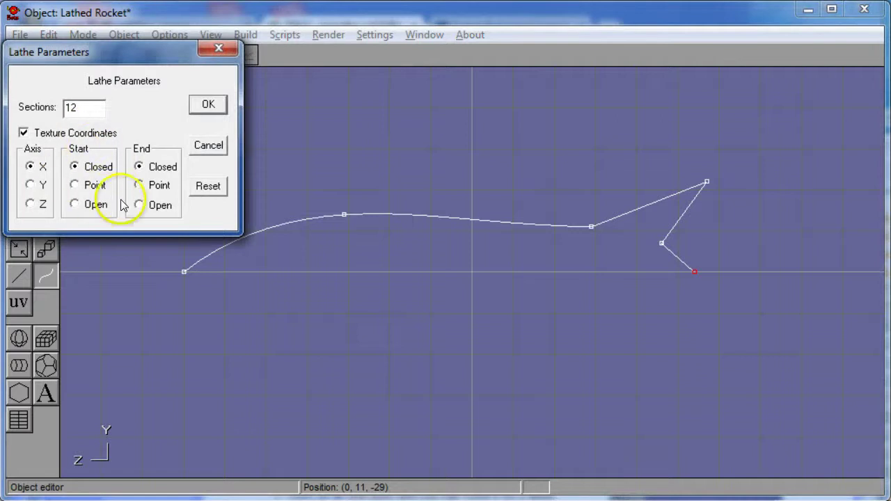
{"action": "key", "text": "alt+Tab"}
Scroll the wiki page to the BUILD - LATHE section, then return to the Lathe Parameters dialog.
{"action": "scroll", "coordinate": [292, 322], "scroll_direction": "down", "scroll_amount": 6}
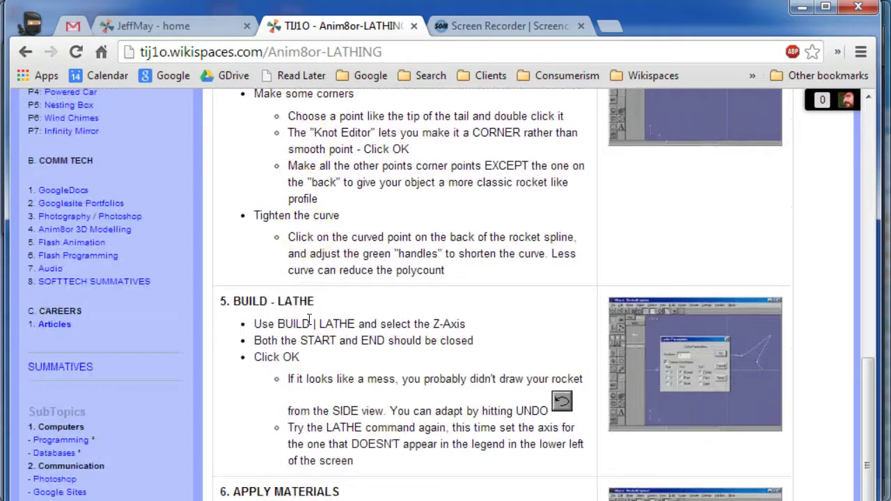
{"action": "scroll", "coordinate": [309, 320], "scroll_direction": "down", "scroll_amount": 1}
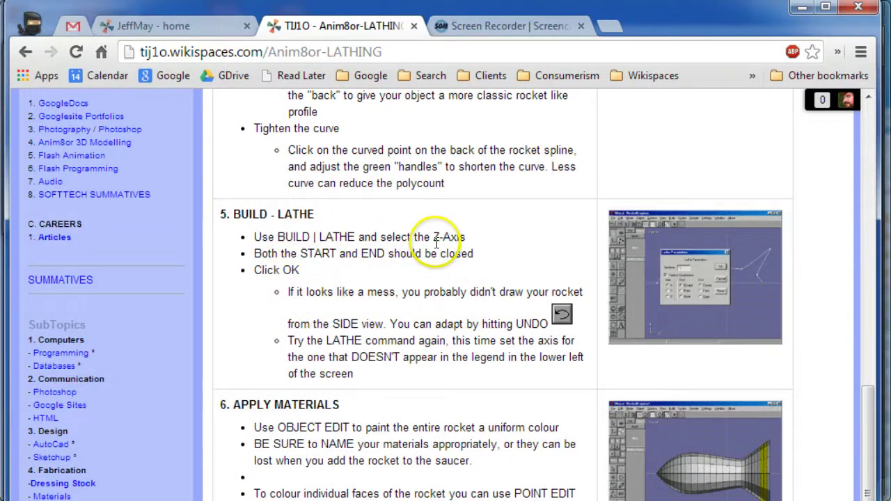
{"action": "key", "text": "alt+Tab"}
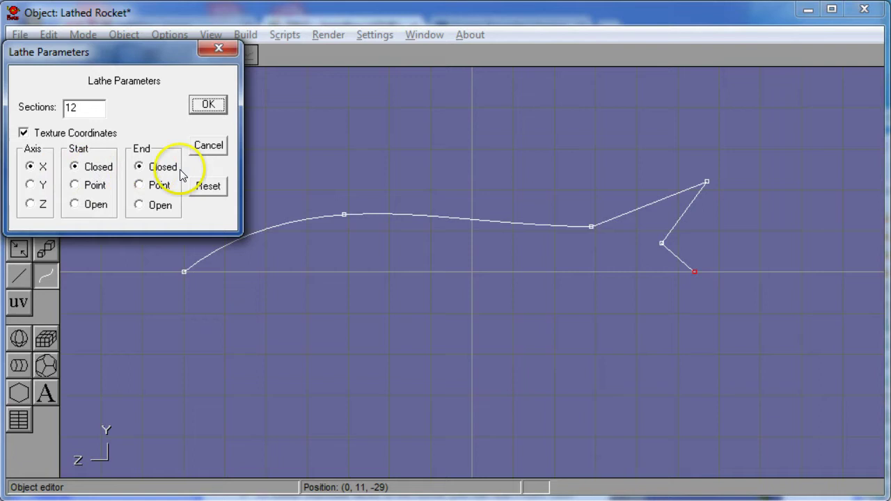
Lathe the profile around the Z axis, orbit to inspect the solid rocket, and return to side view.
{"action": "left_click", "coordinate": [30, 204]}
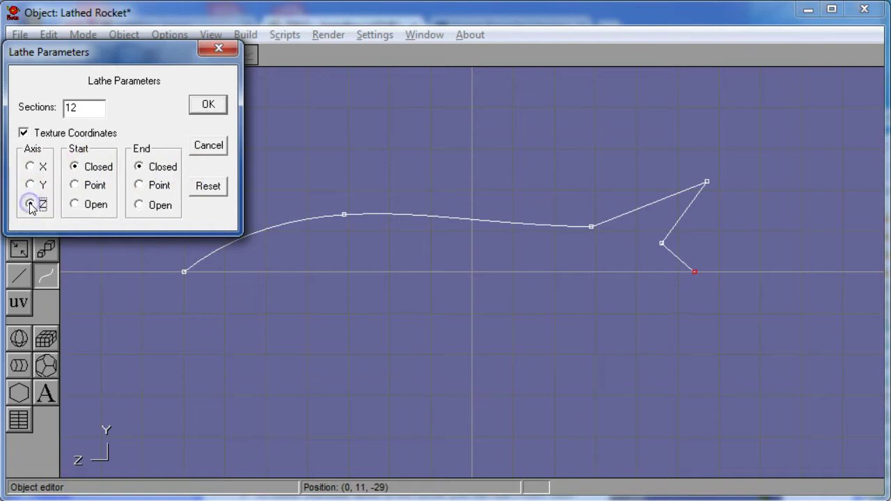
{"action": "left_click", "coordinate": [208, 105]}
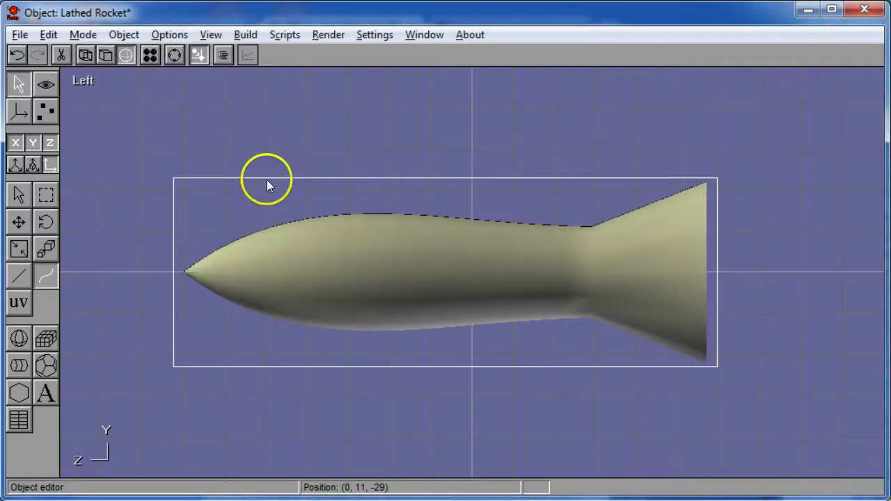
{"action": "key", "text": "r"}
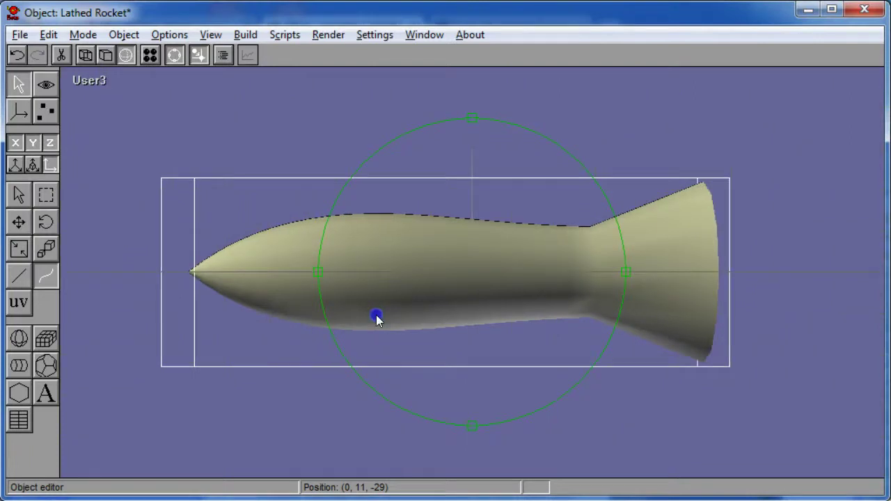
{"action": "middle_click_drag", "start_coordinate": [376, 319], "coordinate": [353, 298]}
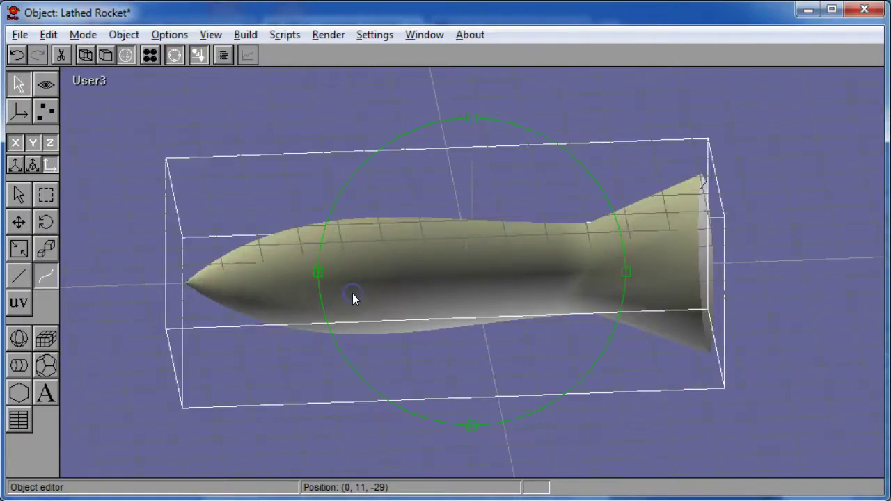
{"action": "key", "text": "KP_1"}
{"action": "key", "text": "KP_3"}
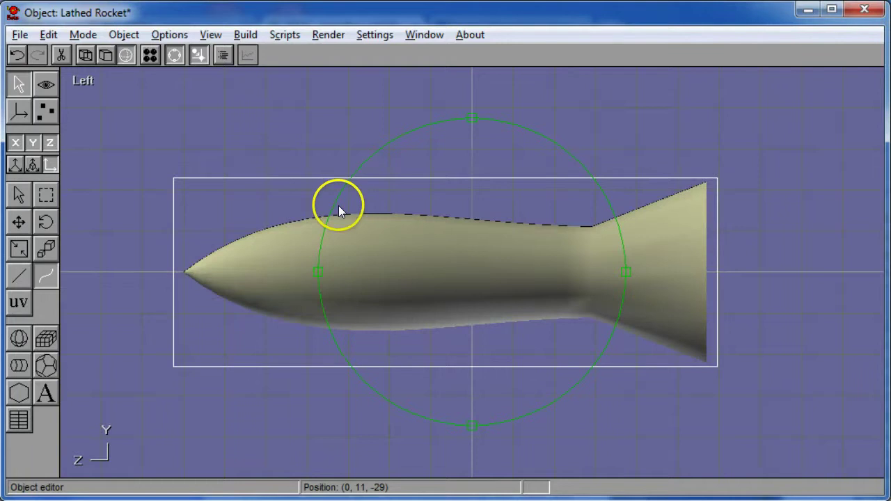
{"action": "left_click", "coordinate": [329, 136]}
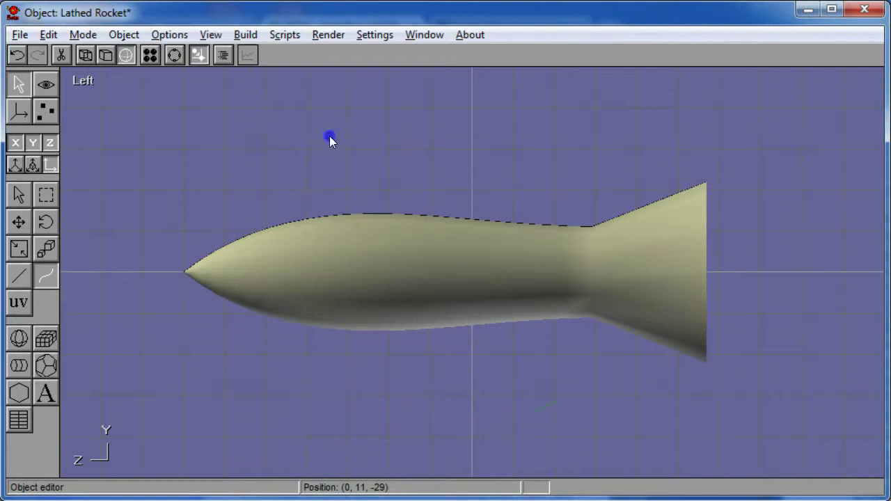
{"action": "left_click", "coordinate": [411, 216]}
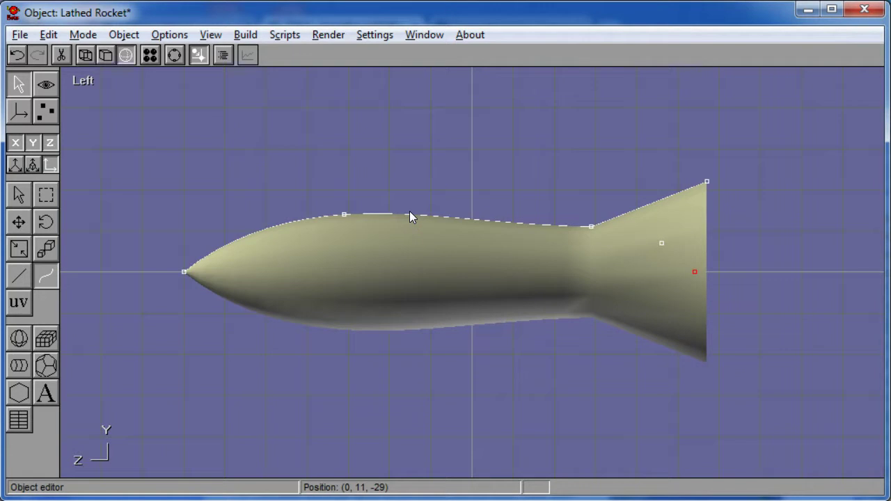
Undo the lathe and re-lathe the reselected profile curve with the same Z-axis settings.
{"action": "key", "text": "ctrl+z"}
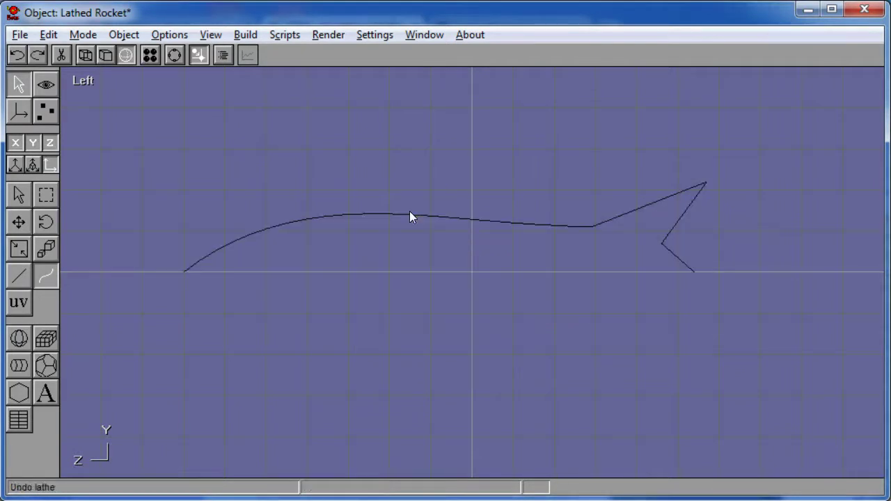
{"action": "left_click", "coordinate": [410, 214]}
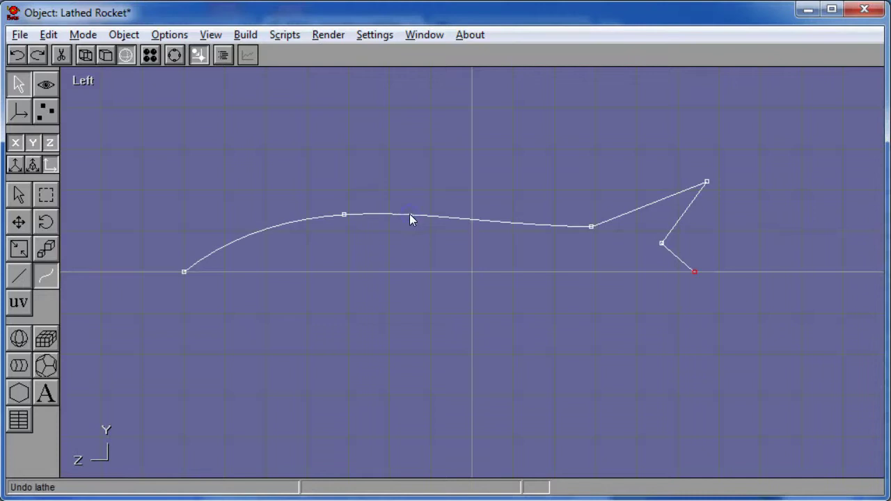
{"action": "left_click", "coordinate": [240, 35]}
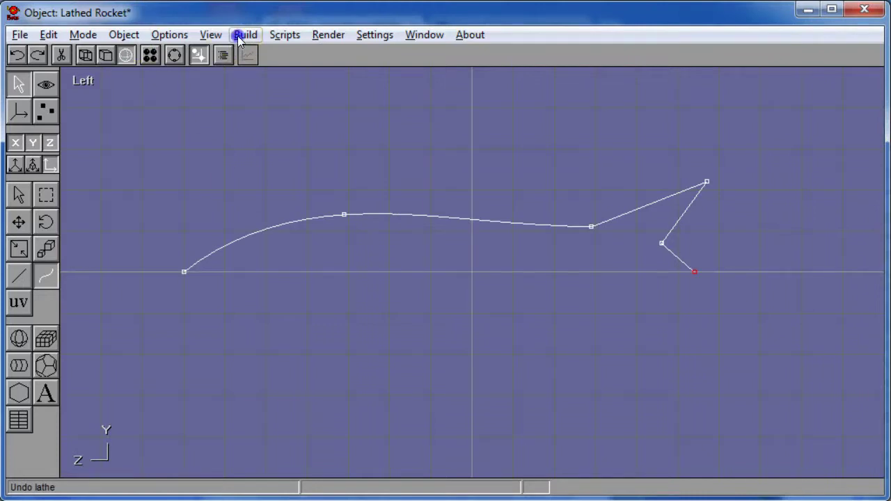
{"action": "left_click", "coordinate": [270, 307]}
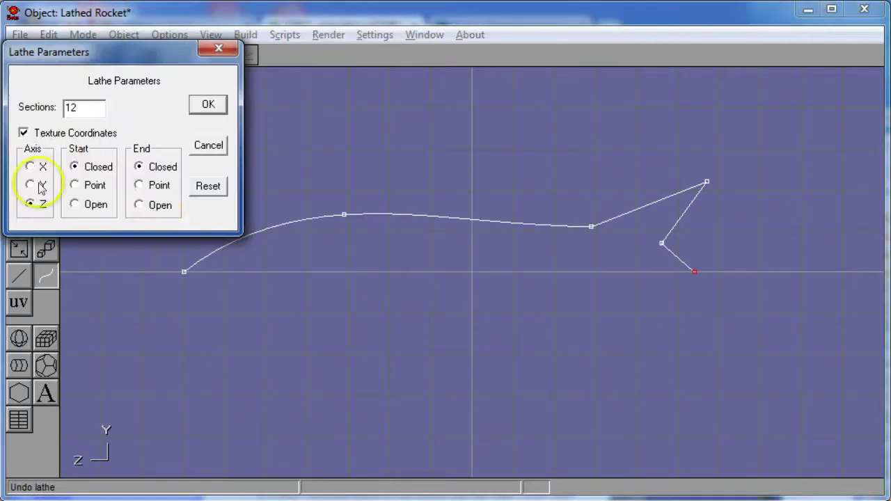
{"action": "left_click", "coordinate": [206, 104]}
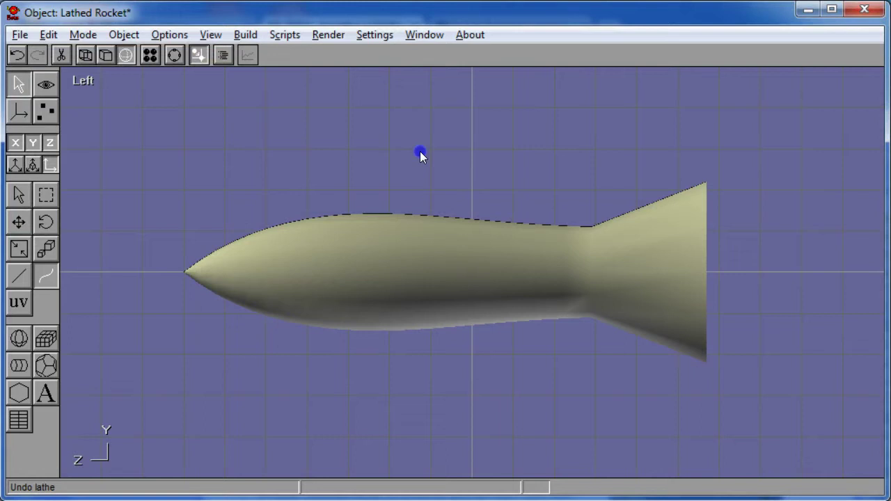
{"action": "left_click", "coordinate": [441, 216]}
{"action": "left_click", "coordinate": [465, 496]}
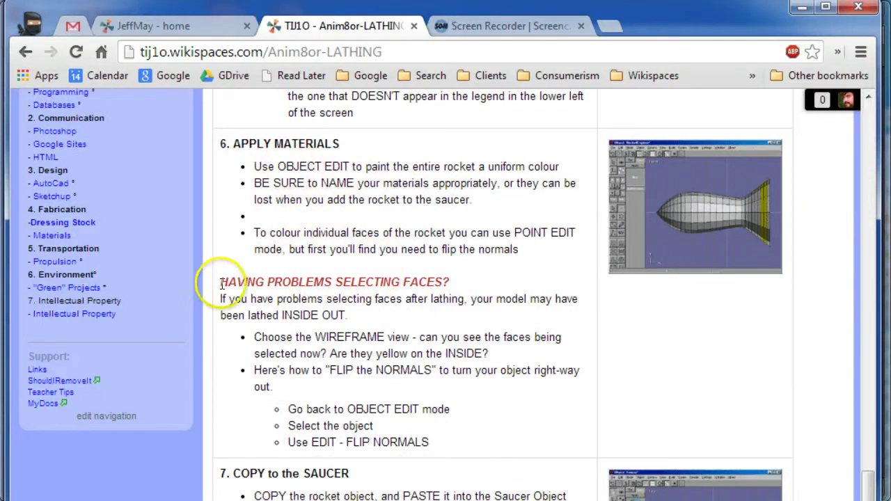
{"action": "left_click_drag", "start_coordinate": [220, 283], "coordinate": [474, 280]}
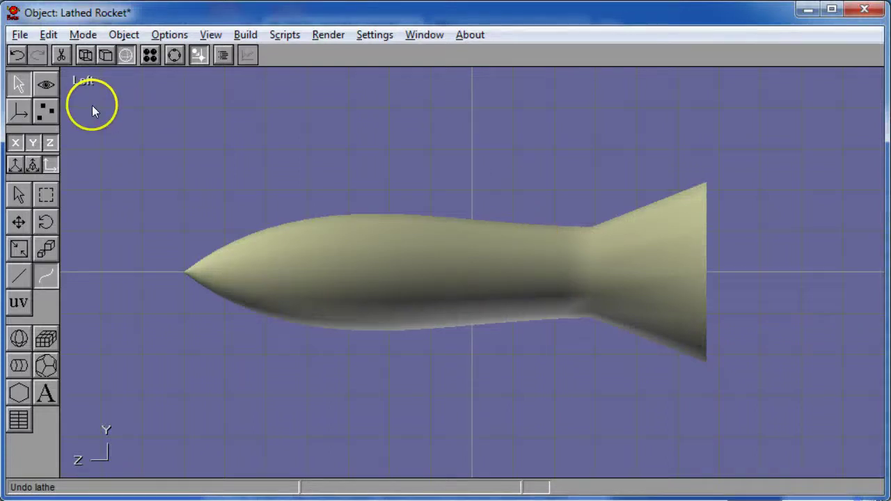
Create a new deep pinkish-red material in the object's materials and name it 'Rocket Red'.
{"action": "left_click", "coordinate": [150, 55]}
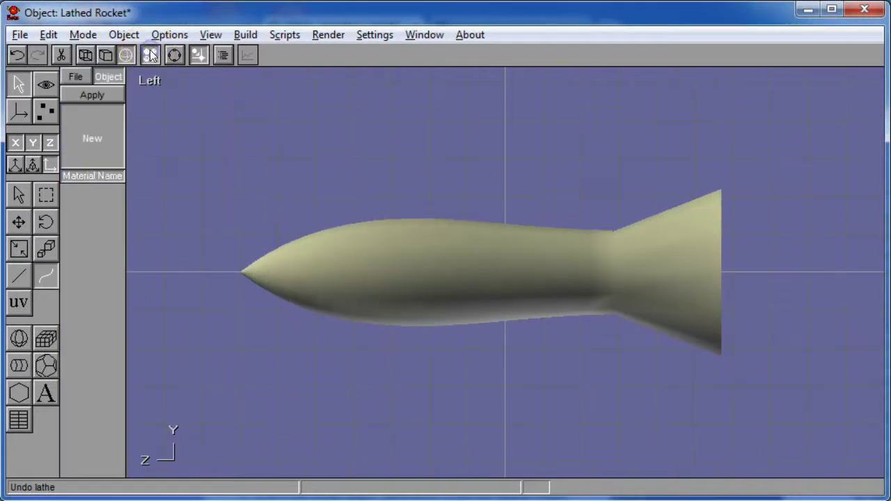
{"action": "left_click", "coordinate": [104, 161]}
{"action": "mouse_move", "coordinate": [60, 316]}
{"action": "left_mouse_down"}
{"action": "mouse_move", "coordinate": [67, 303]}
{"action": "mouse_move", "coordinate": [67, 326]}
{"action": "mouse_move", "coordinate": [64, 318]}
{"action": "left_mouse_up"}
{"action": "left_click_drag", "start_coordinate": [148, 324], "coordinate": [149, 341]}
{"action": "left_click_drag", "start_coordinate": [72, 320], "coordinate": [64, 325]}
{"action": "left_click", "coordinate": [79, 105]}
{"action": "double_click", "coordinate": [78, 104]}
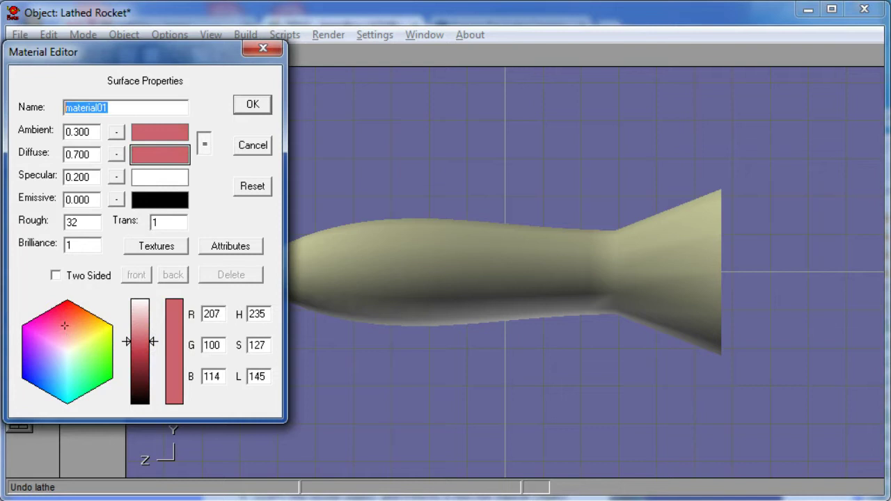
{"action": "type", "text": "R"}
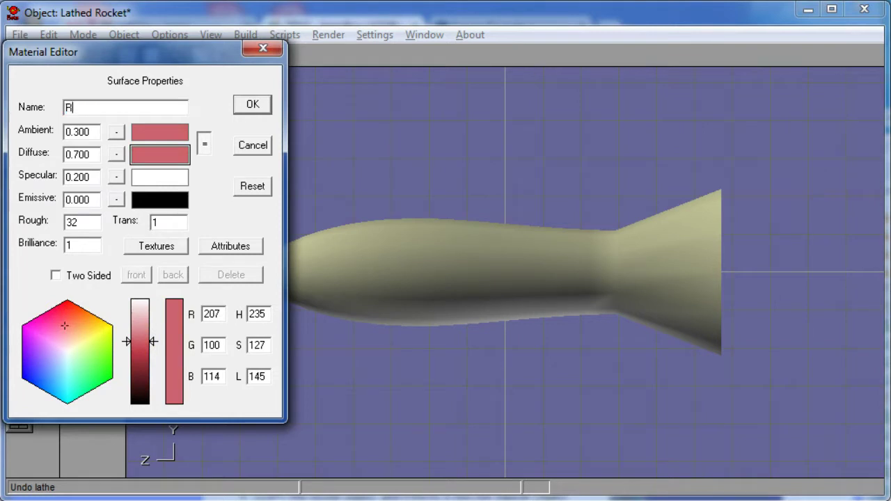
{"action": "type", "text": "ocket Red"}
{"action": "left_click", "coordinate": [253, 104]}
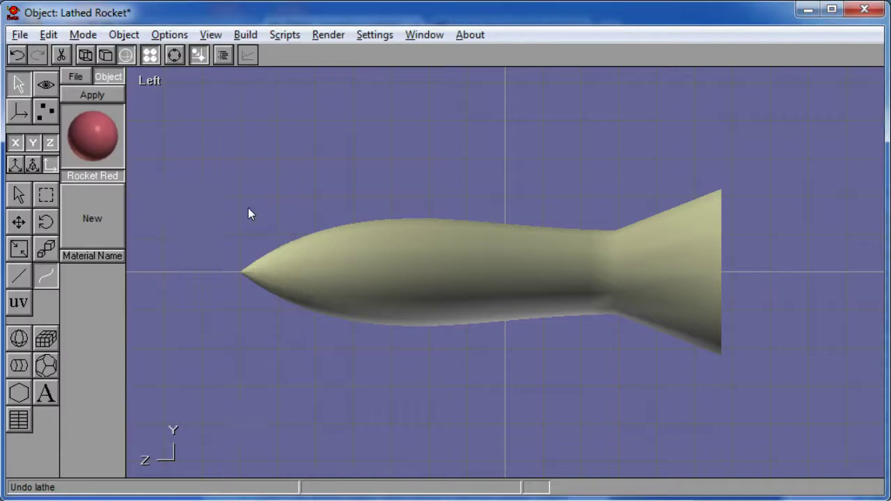
Try Rocket Red on the whole rocket, undo it, then enter point-editing mode.
{"action": "left_click", "coordinate": [42, 112]}
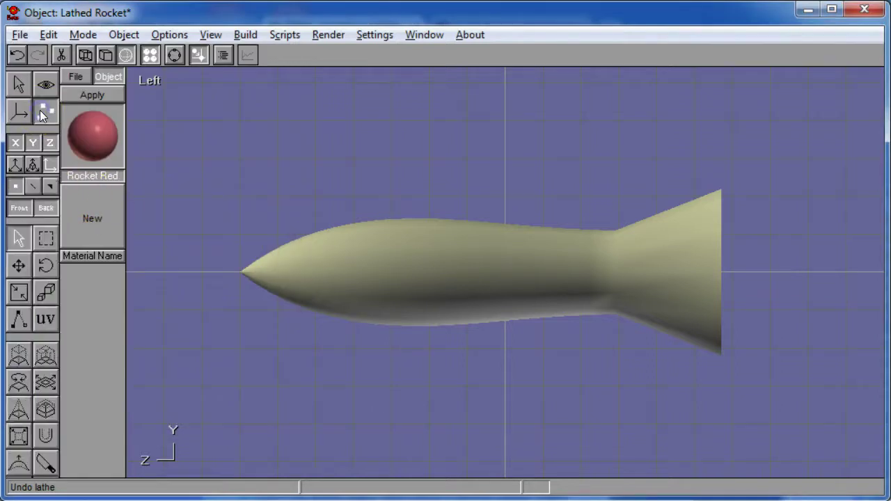
{"action": "left_click", "coordinate": [18, 85]}
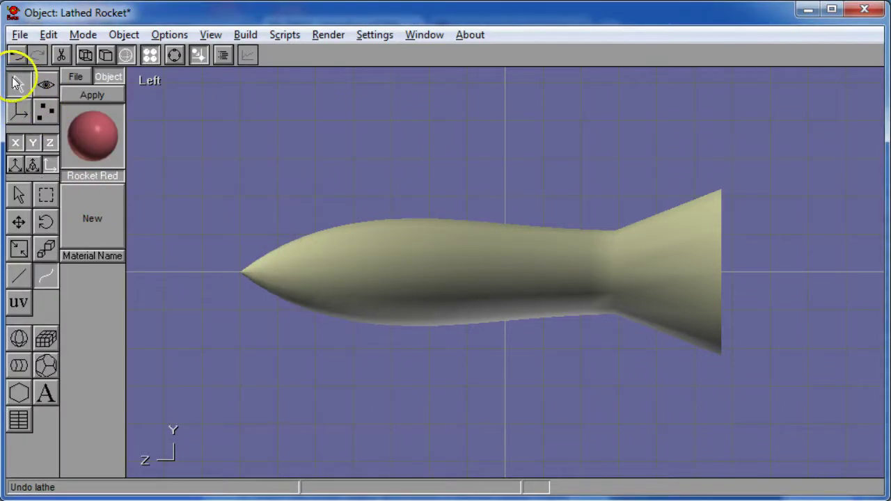
{"action": "left_click", "coordinate": [18, 195]}
{"action": "left_click", "coordinate": [472, 231]}
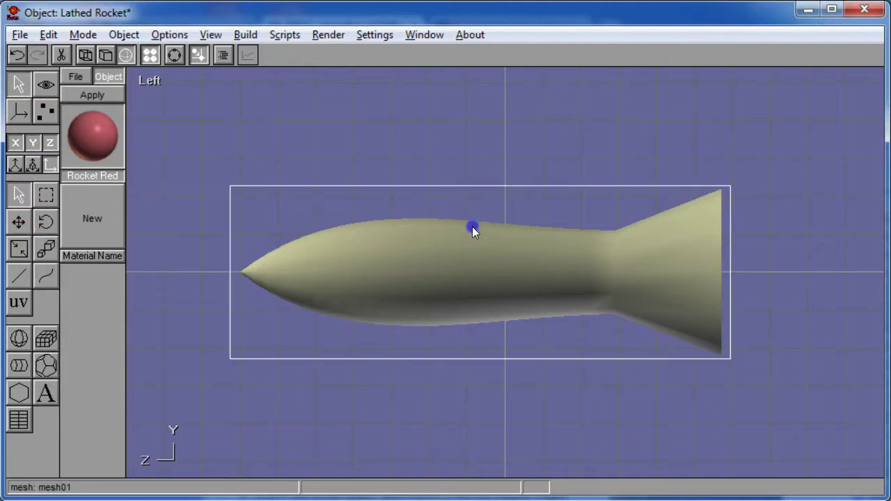
{"action": "left_click", "coordinate": [95, 96]}
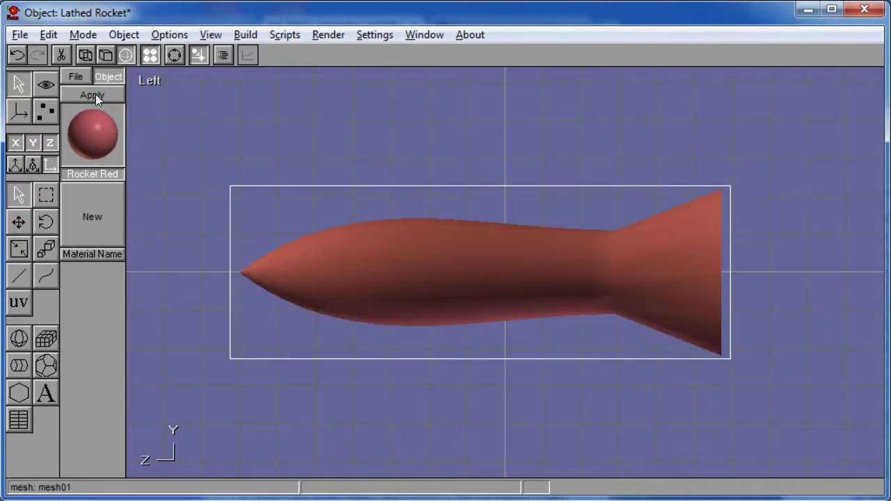
{"action": "key", "text": "ctrl+z"}
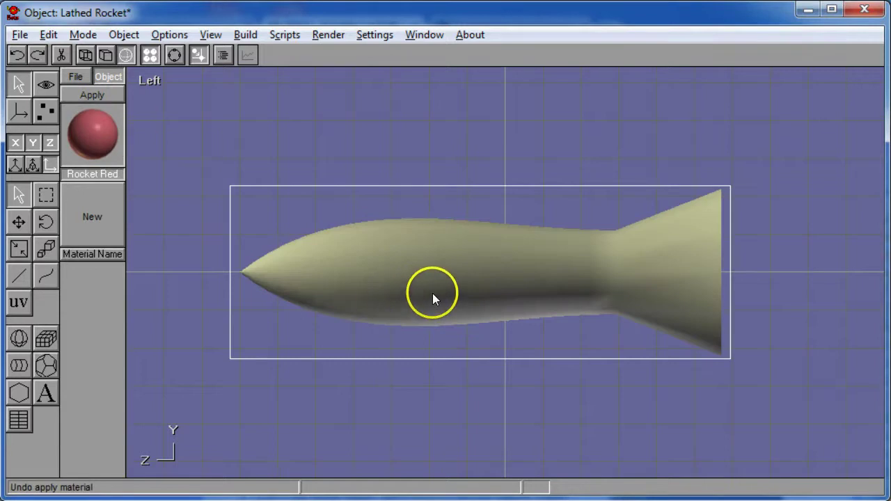
{"action": "left_click", "coordinate": [45, 113]}
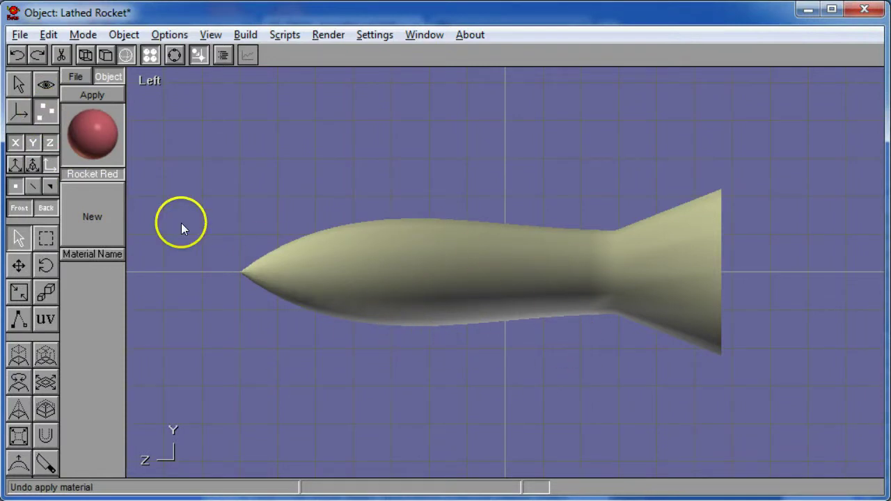
Box-select vertices in wireframe view to pick two face columns near the rocket's nose.
{"action": "left_click", "coordinate": [45, 237]}
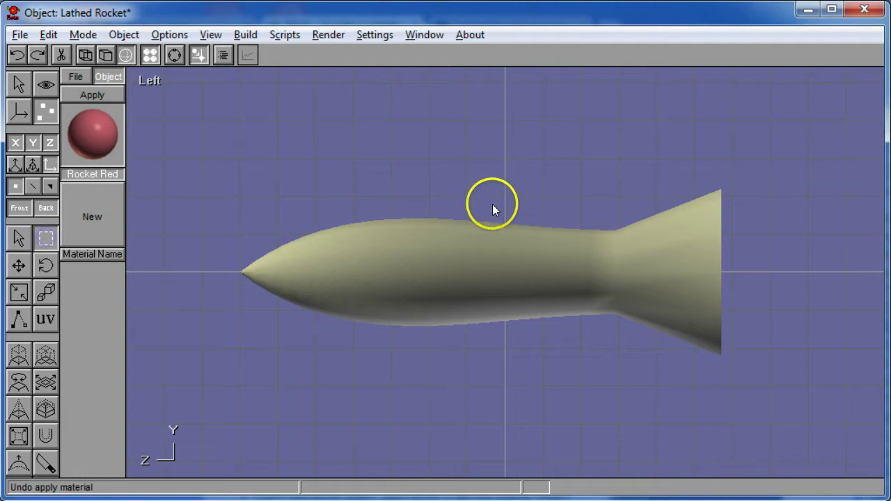
{"action": "left_click_drag", "start_coordinate": [390, 162], "coordinate": [463, 362]}
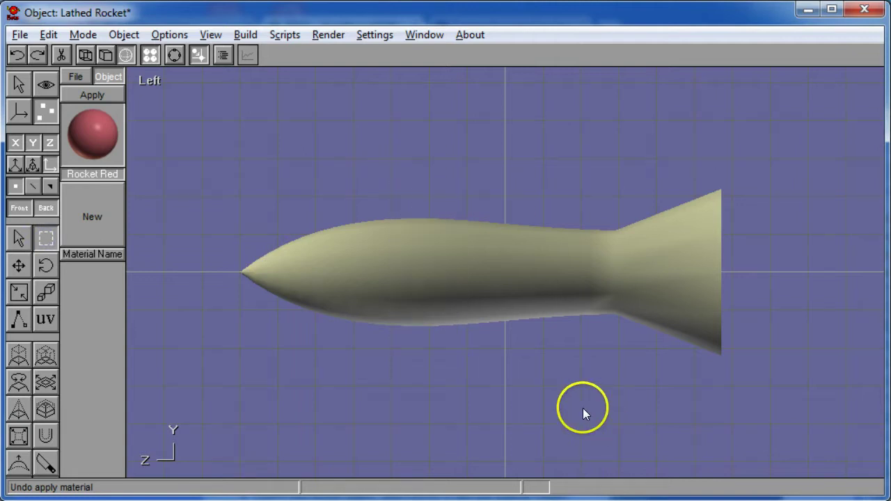
{"action": "left_click", "coordinate": [16, 194]}
{"action": "left_click", "coordinate": [85, 55]}
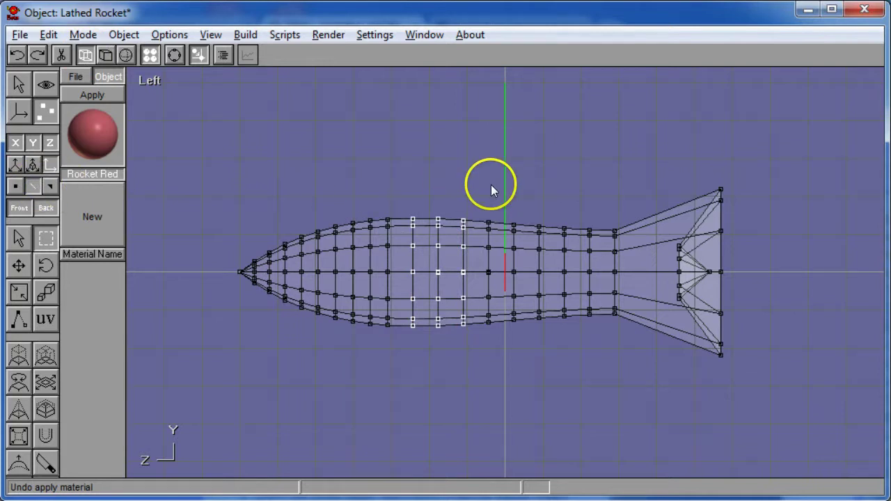
{"action": "left_click_drag", "start_coordinate": [498, 185], "coordinate": [610, 396]}
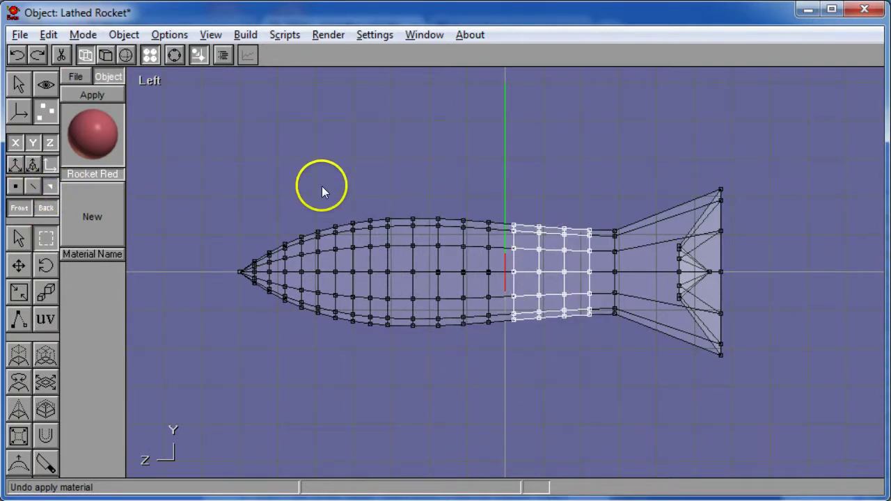
{"action": "left_click_drag", "start_coordinate": [322, 186], "coordinate": [390, 353]}
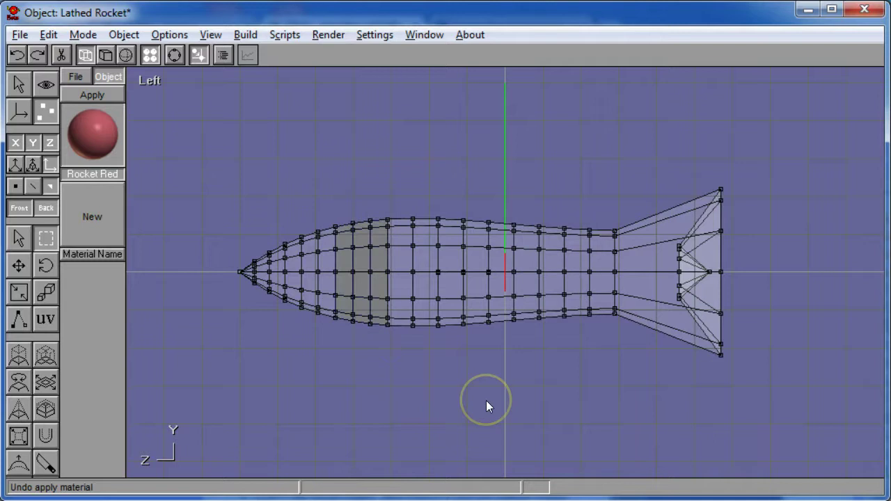
In shaded view, apply Rocket Red to the nose band, then undo it back to beige.
{"action": "left_click", "coordinate": [125, 54]}
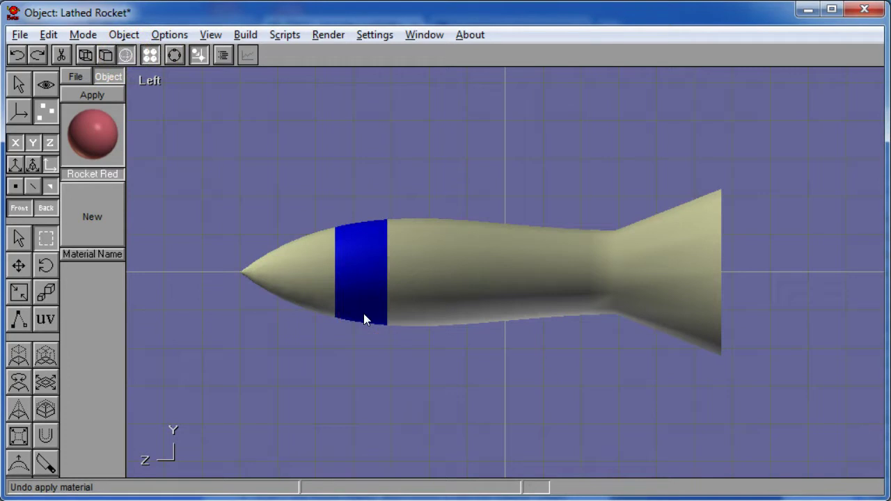
{"action": "left_click", "coordinate": [99, 95]}
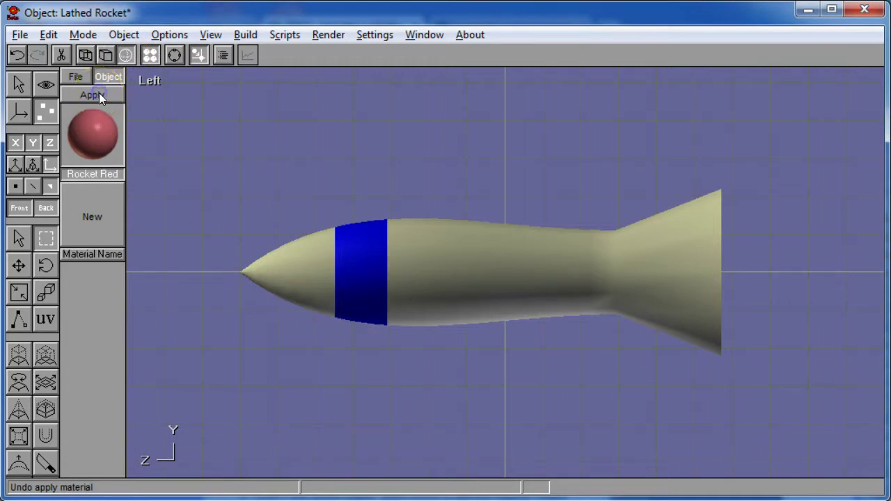
{"action": "left_click", "coordinate": [238, 126]}
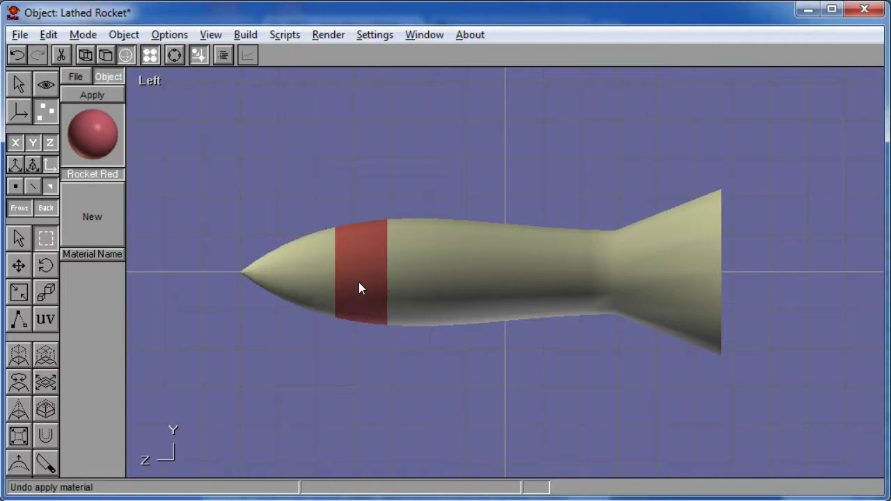
{"action": "key", "text": "ctrl+z"}
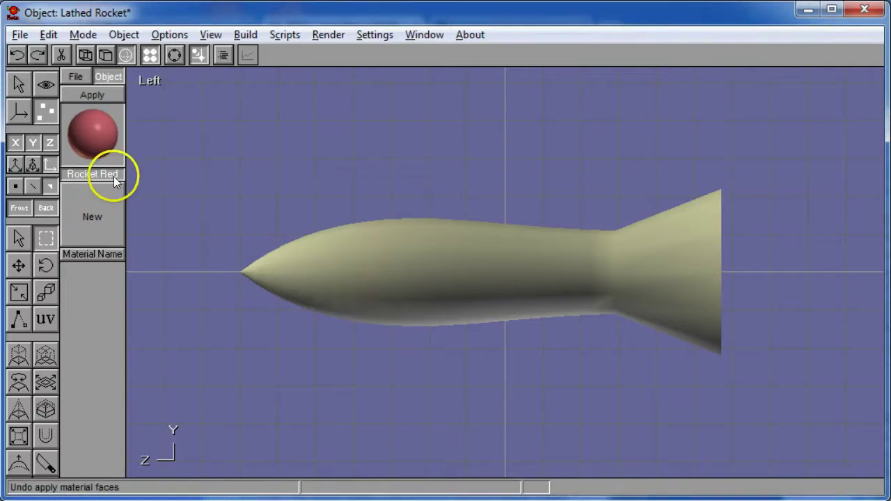
{"action": "left_click", "coordinate": [19, 235]}
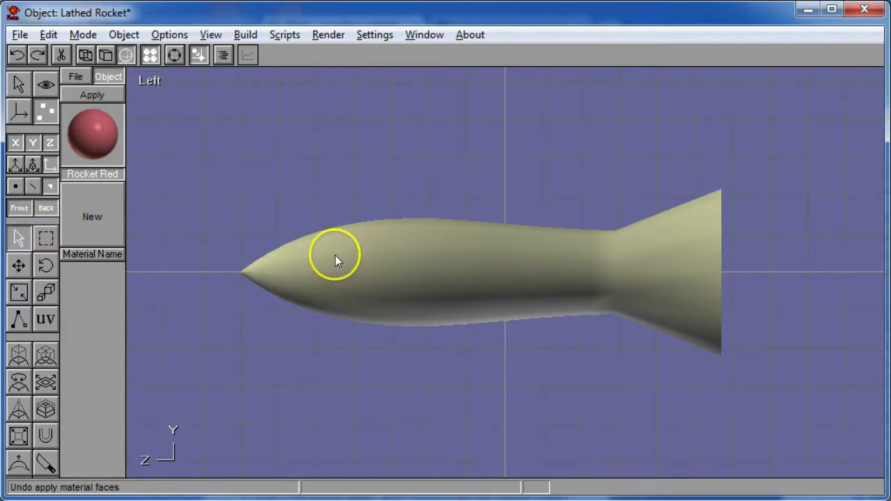
{"action": "left_click", "coordinate": [376, 261]}
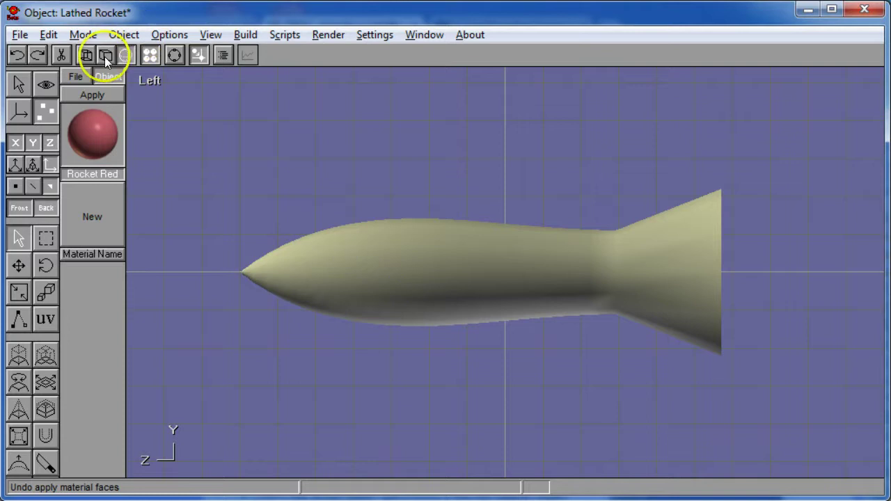
In wireframe, pick a single nose face, orbit, then return to Left view and object mode.
{"action": "left_click", "coordinate": [105, 57]}
{"action": "left_click", "coordinate": [341, 261]}
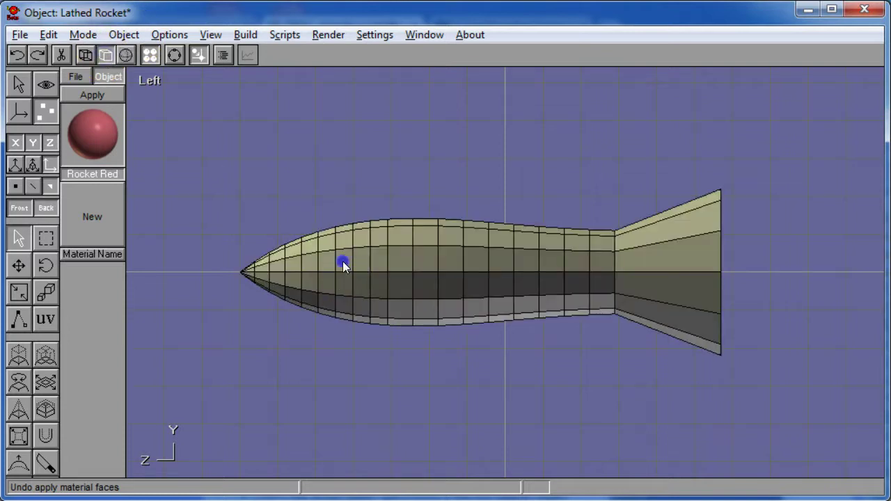
{"action": "left_click", "coordinate": [348, 254]}
{"action": "left_click", "coordinate": [338, 274]}
{"action": "left_click", "coordinate": [349, 255]}
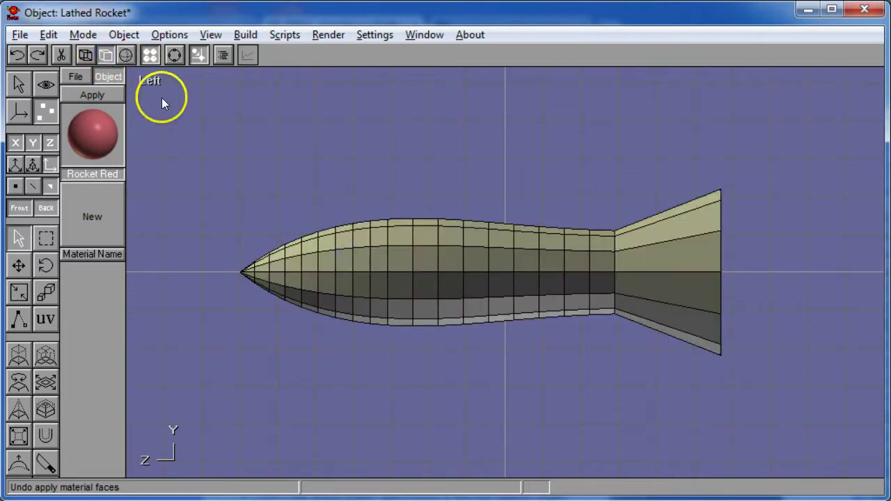
{"action": "left_click", "coordinate": [85, 55]}
{"action": "left_click", "coordinate": [343, 259]}
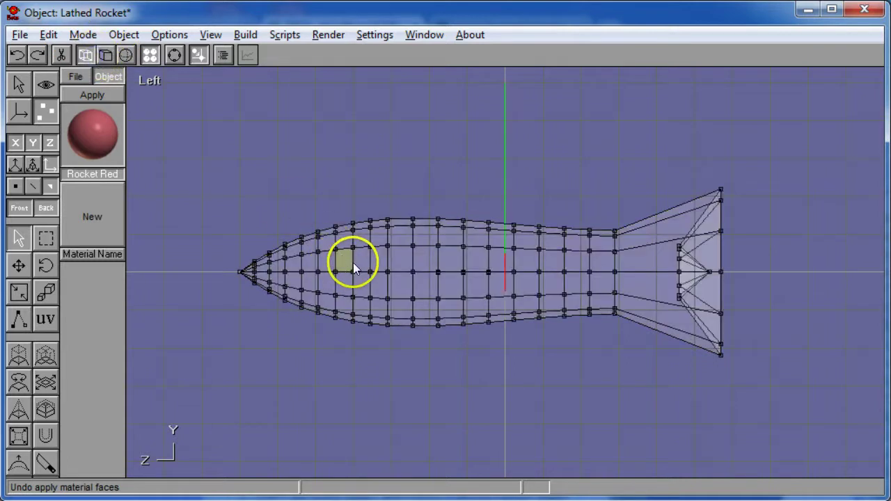
{"action": "mouse_move", "coordinate": [392, 291]}
{"action": "left_mouse_down"}
{"action": "mouse_move", "coordinate": [413, 312]}
{"action": "mouse_move", "coordinate": [394, 321]}
{"action": "mouse_move", "coordinate": [389, 344]}
{"action": "mouse_move", "coordinate": [532, 318]}
{"action": "mouse_move", "coordinate": [516, 332]}
{"action": "mouse_move", "coordinate": [426, 320]}
{"action": "left_mouse_up"}
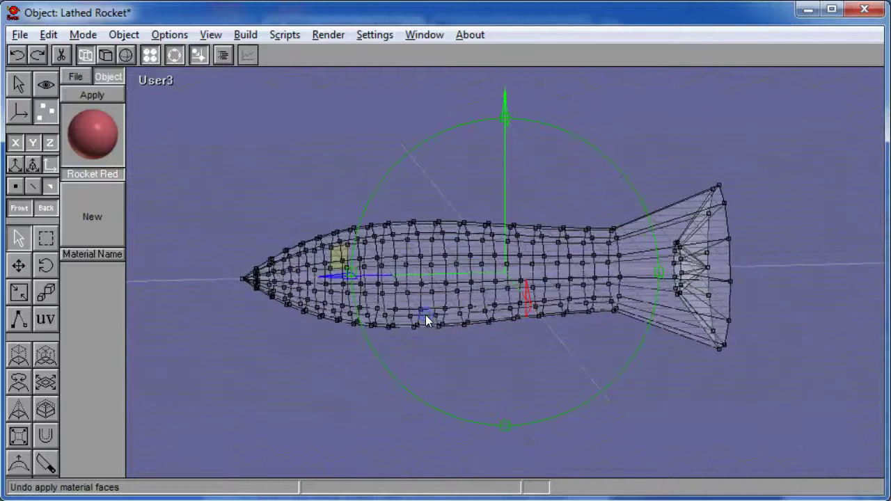
{"action": "key", "text": "l"}
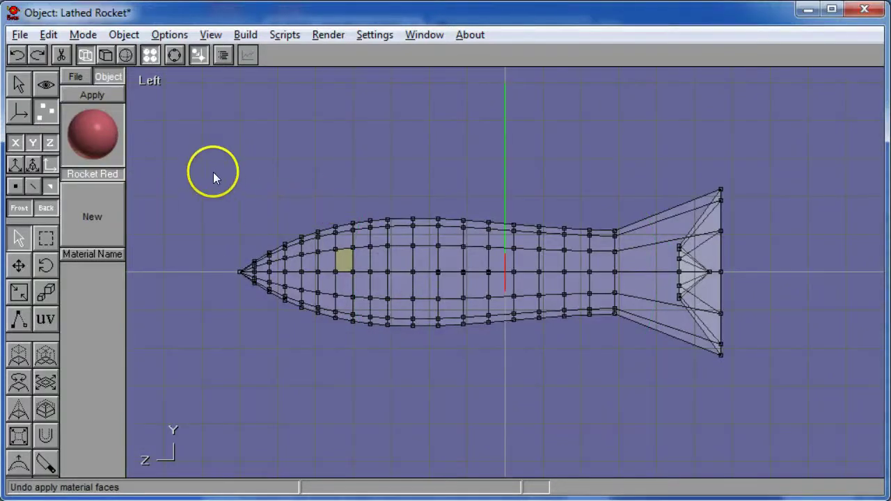
{"action": "left_click", "coordinate": [20, 87]}
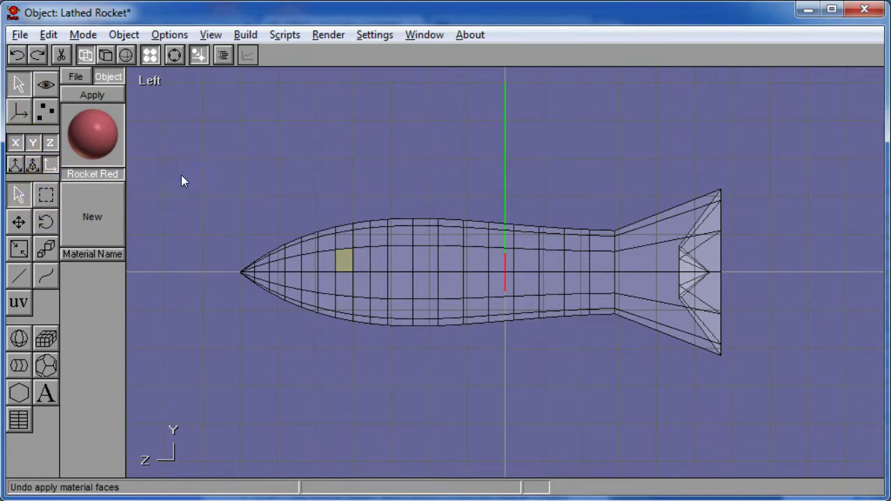
Deselect the nose face and return the rocket to whole-object editing with the select tool.
{"action": "left_click", "coordinate": [46, 110]}
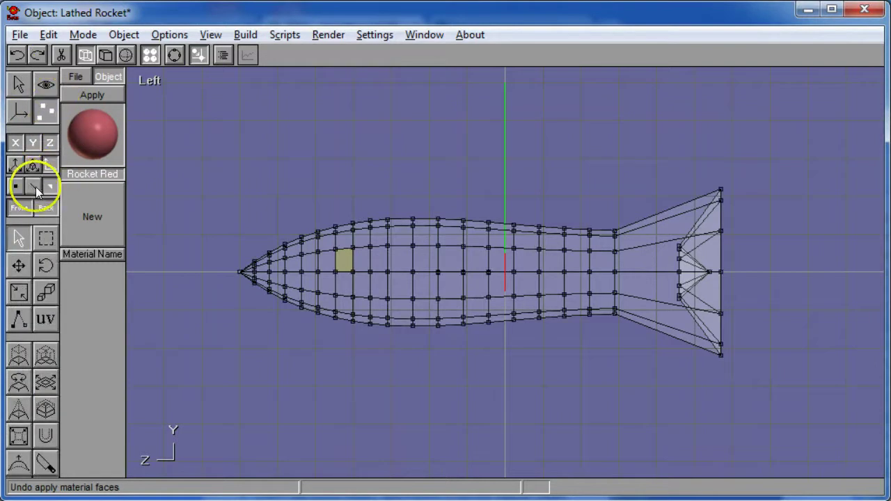
{"action": "left_click", "coordinate": [265, 180]}
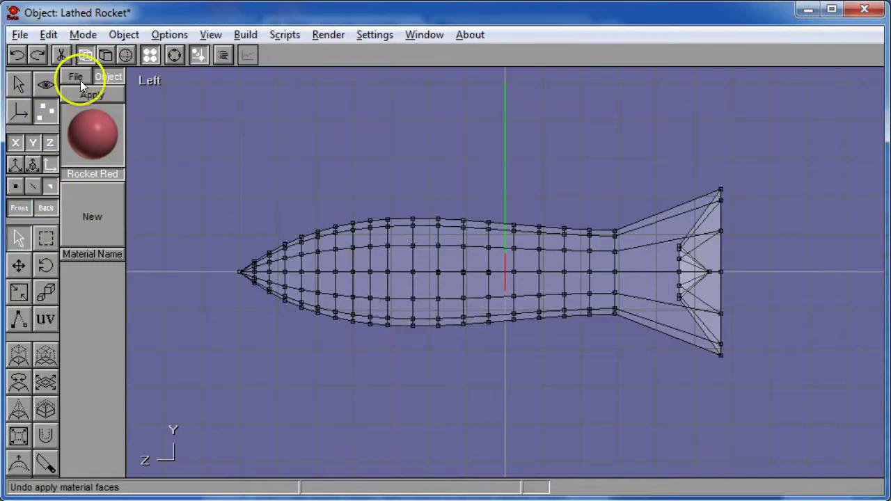
{"action": "left_click", "coordinate": [19, 84]}
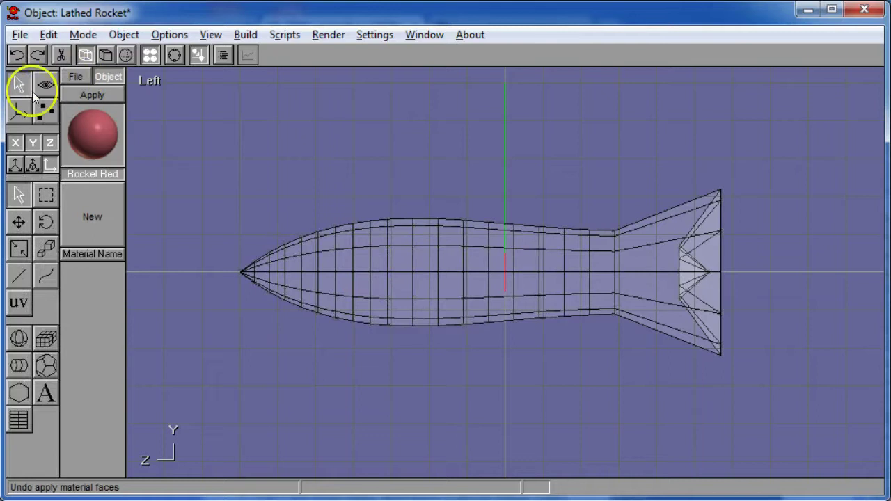
{"action": "left_click", "coordinate": [19, 84]}
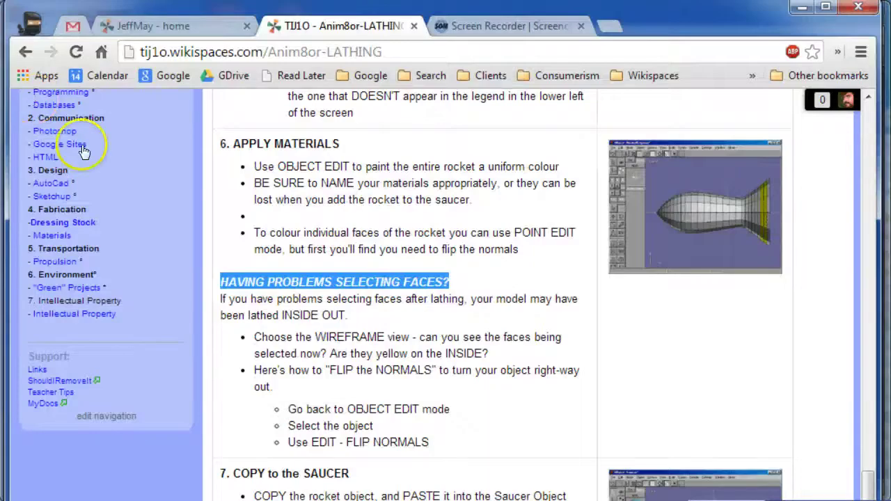
{"action": "scroll", "coordinate": [298, 318], "scroll_direction": "down", "scroll_amount": 3}
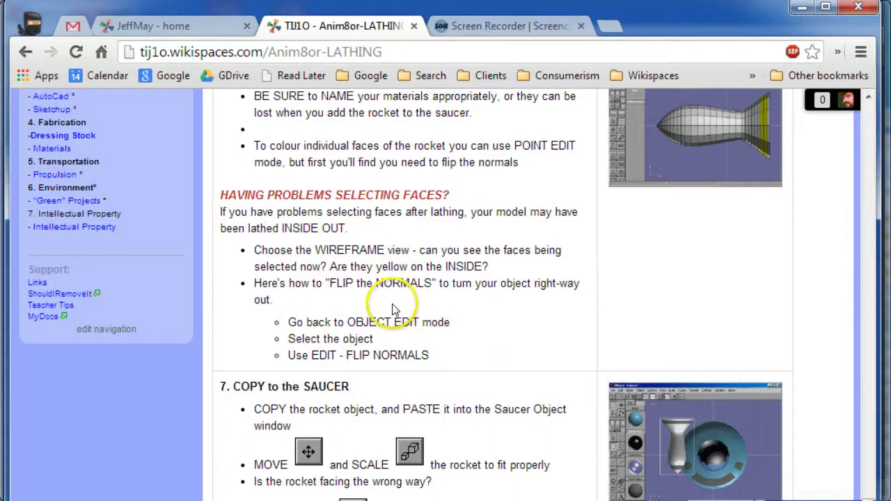
Scroll the wiki to the Flip Normals instructions, then switch back to Anim8or.
{"action": "scroll", "coordinate": [369, 306], "scroll_direction": "down", "scroll_amount": 3}
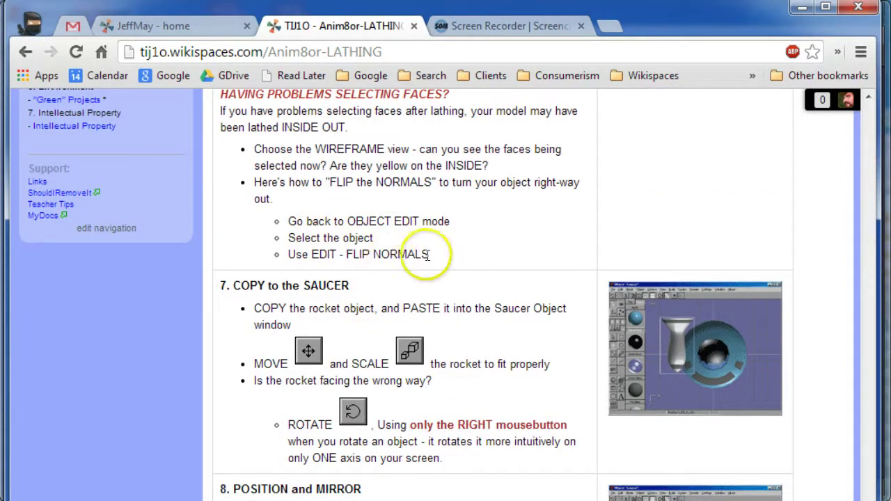
{"action": "key", "text": "alt+Tab"}
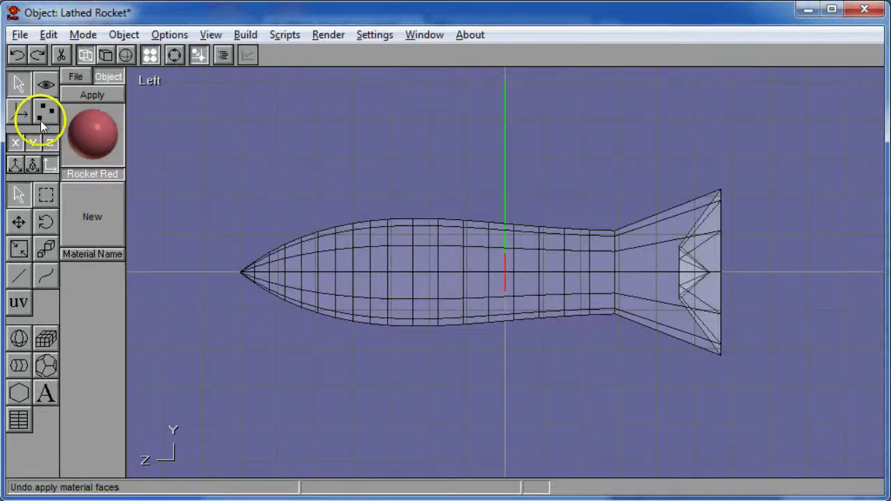
Select the rocket in solid view, apply Edit > Flip Normals, then deselect it.
{"action": "left_click", "coordinate": [347, 262]}
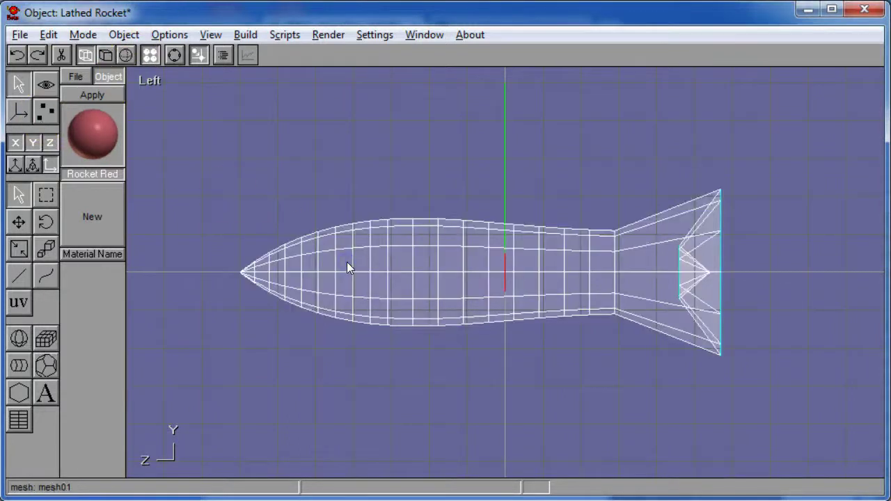
{"action": "left_click", "coordinate": [108, 56]}
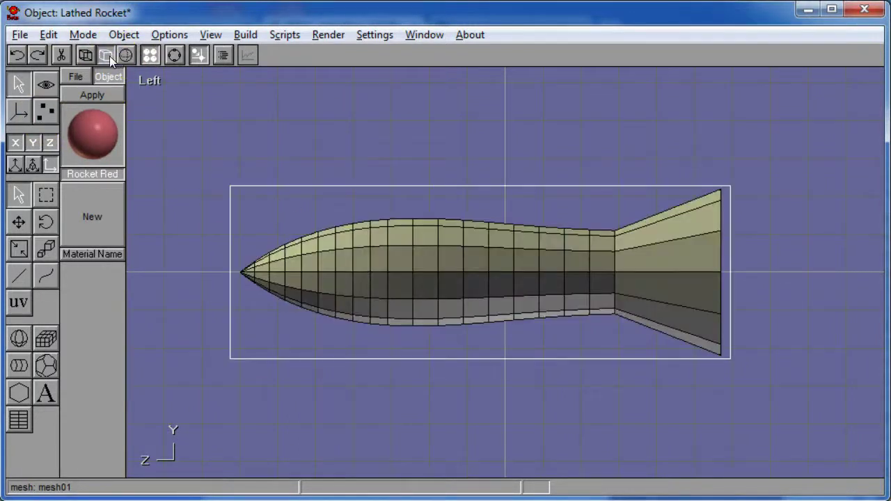
{"action": "left_click", "coordinate": [207, 186]}
{"action": "left_click", "coordinate": [342, 283]}
{"action": "left_click", "coordinate": [47, 35]}
{"action": "left_click", "coordinate": [155, 416]}
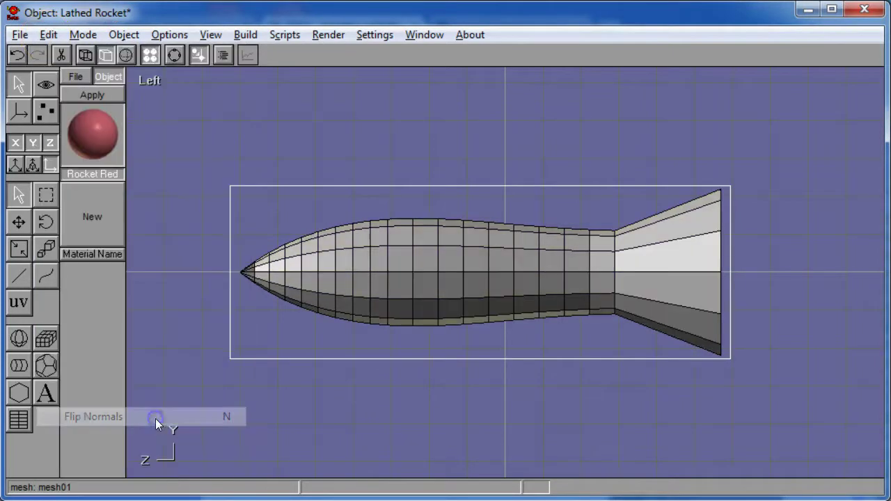
{"action": "left_click", "coordinate": [382, 142]}
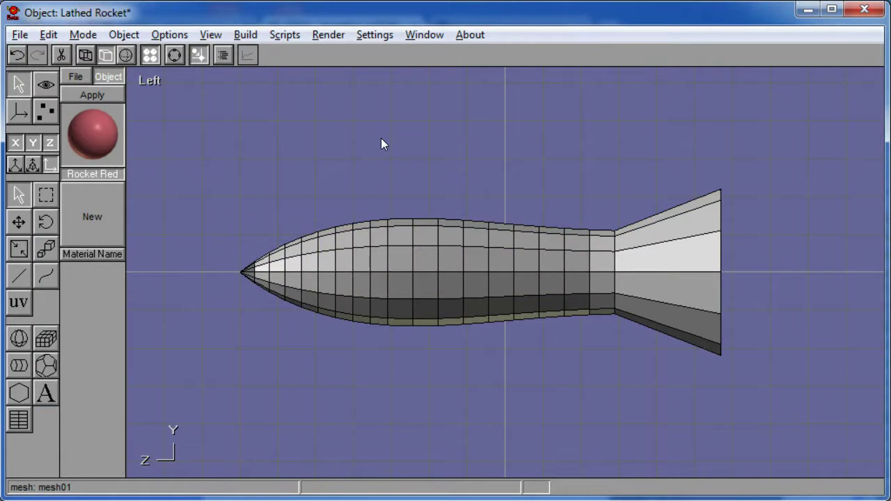
In wireframe Point Edit mode, test-select faces on the nose and body, then restore the side view.
{"action": "left_click", "coordinate": [86, 55]}
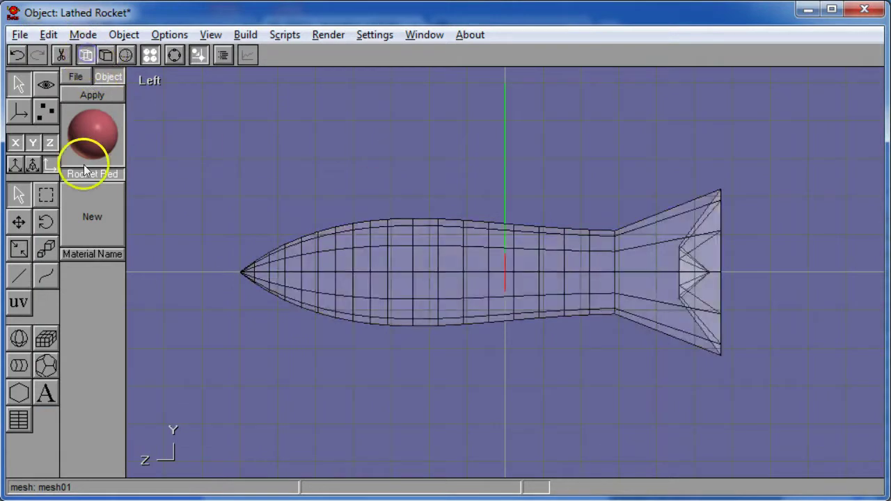
{"action": "left_click", "coordinate": [44, 110]}
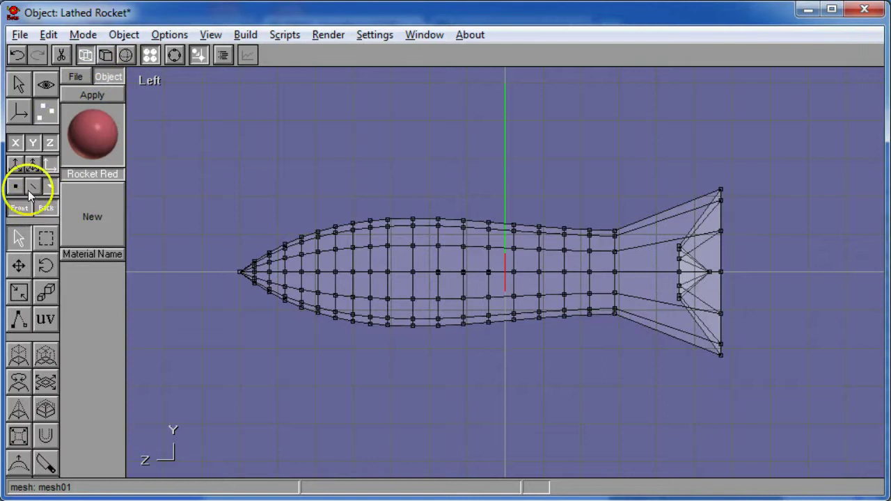
{"action": "left_click", "coordinate": [328, 284]}
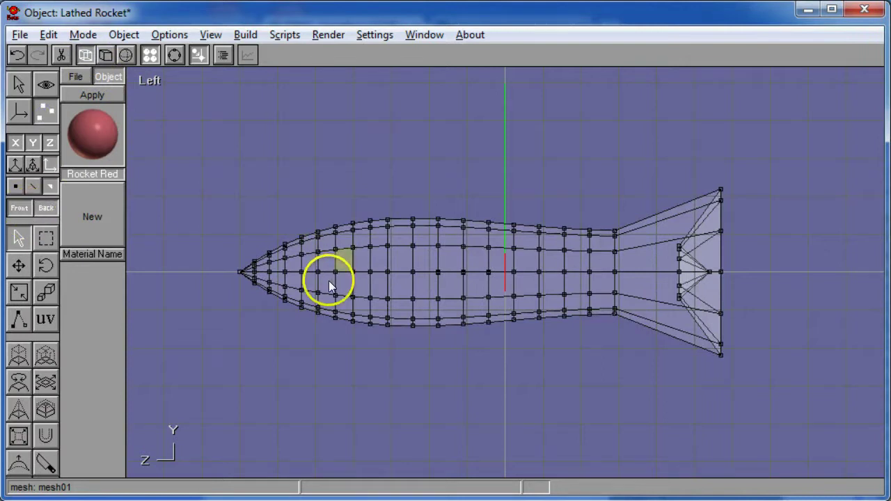
{"action": "left_click", "coordinate": [394, 285]}
{"action": "left_click", "coordinate": [334, 283]}
{"action": "left_click", "coordinate": [382, 282]}
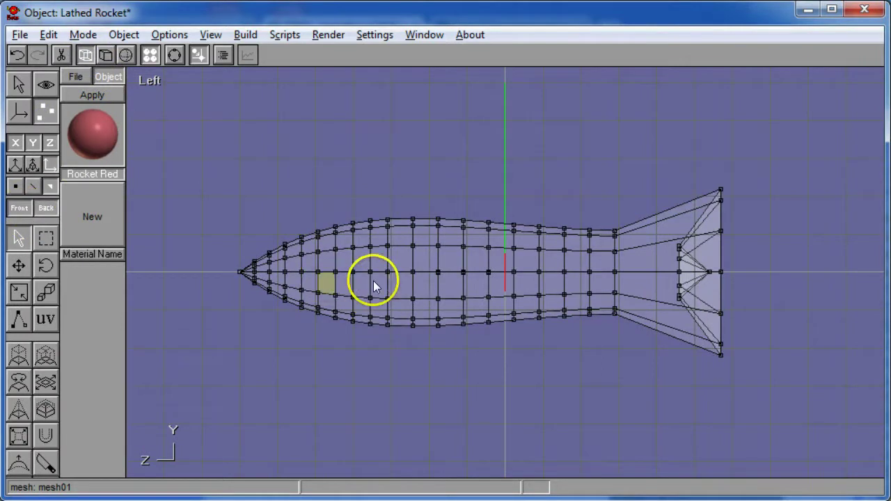
{"action": "mouse_move", "coordinate": [380, 289]}
{"action": "right_mouse_down"}
{"action": "mouse_move", "coordinate": [342, 311]}
{"action": "mouse_move", "coordinate": [365, 300]}
{"action": "mouse_move", "coordinate": [448, 312]}
{"action": "mouse_move", "coordinate": [510, 308]}
{"action": "mouse_move", "coordinate": [394, 308]}
{"action": "mouse_move", "coordinate": [362, 302]}
{"action": "mouse_move", "coordinate": [369, 296]}
{"action": "right_mouse_up"}
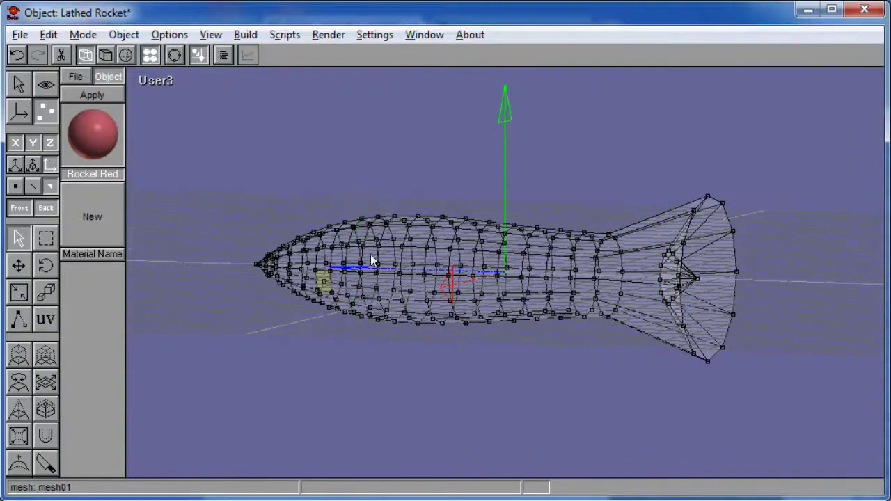
{"action": "key", "text": "ctrl+3"}
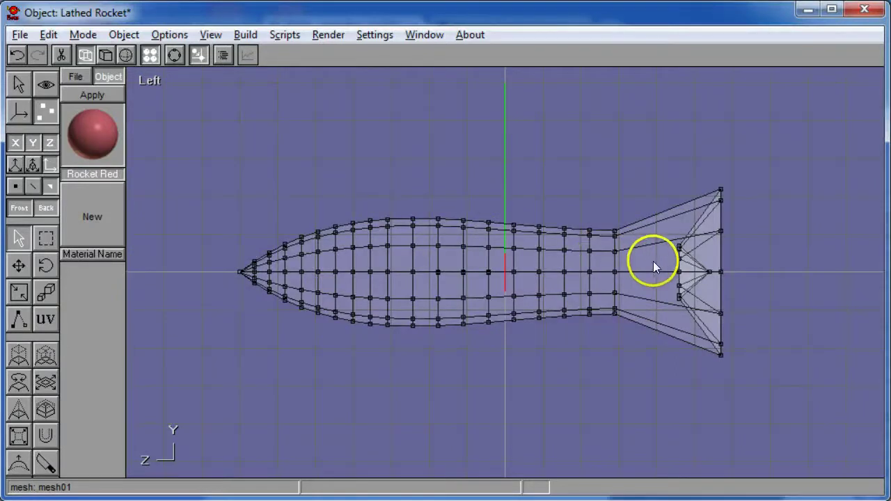
Orbit and zoom into the nozzle, then select the triangles of its round base disc.
{"action": "right_click_drag", "start_coordinate": [647, 287], "coordinate": [568, 299]}
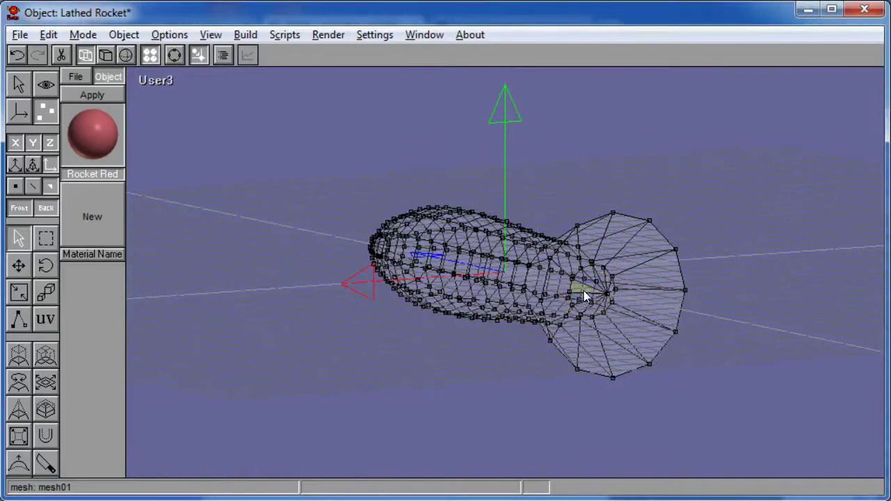
{"action": "right_click_drag", "start_coordinate": [614, 291], "coordinate": [813, 288]}
{"action": "right_click_drag", "start_coordinate": [630, 283], "coordinate": [851, 276]}
{"action": "mouse_move", "coordinate": [527, 320]}
{"action": "right_mouse_down"}
{"action": "mouse_move", "coordinate": [613, 283]}
{"action": "mouse_move", "coordinate": [627, 295]}
{"action": "right_mouse_up"}
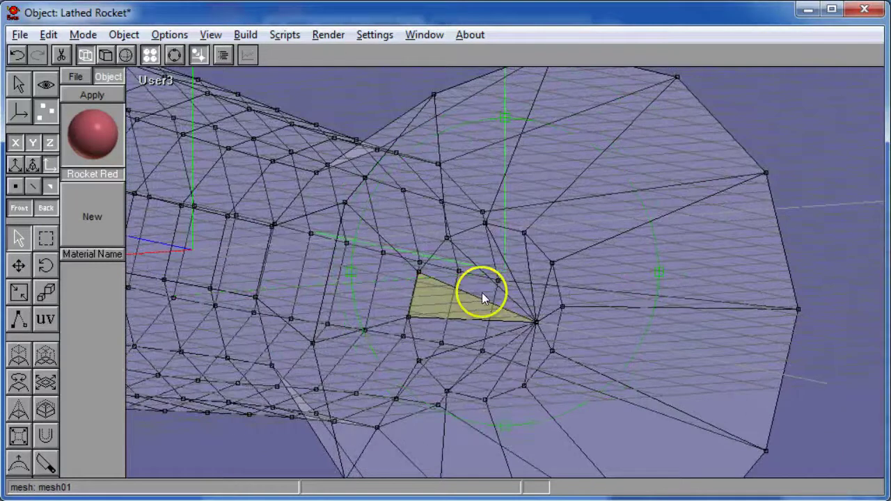
{"action": "left_click", "coordinate": [489, 262]}
{"action": "left_click_drag", "start_coordinate": [488, 261], "coordinate": [537, 265]}
{"action": "mouse_move", "coordinate": [551, 301]}
{"action": "left_mouse_down"}
{"action": "mouse_move", "coordinate": [541, 354]}
{"action": "mouse_move", "coordinate": [497, 371]}
{"action": "mouse_move", "coordinate": [458, 356]}
{"action": "mouse_move", "coordinate": [433, 329]}
{"action": "mouse_move", "coordinate": [436, 307]}
{"action": "left_mouse_up"}
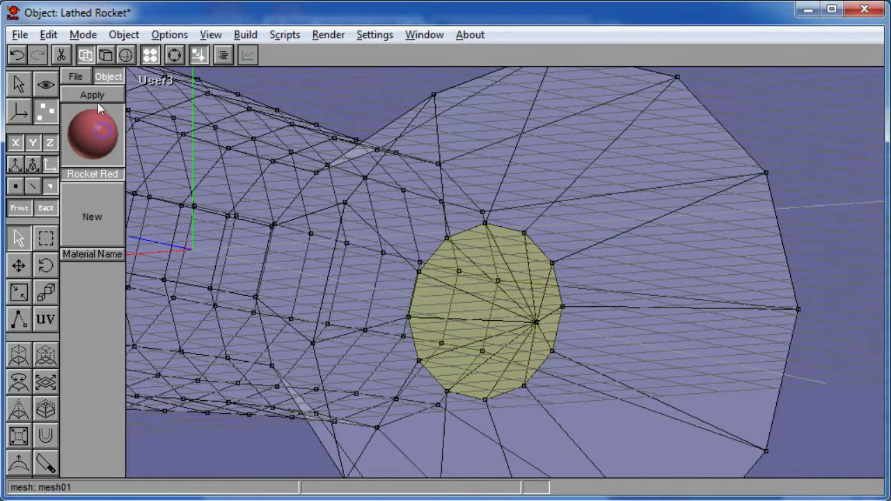
Apply Rocket Red to the nozzle base and view the solid-shaded rocket from the side.
{"action": "left_click", "coordinate": [341, 95]}
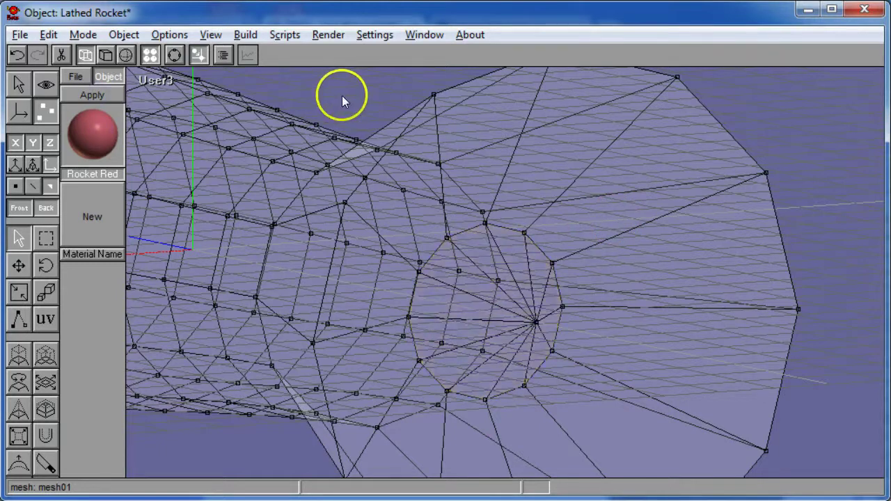
{"action": "left_click", "coordinate": [107, 56]}
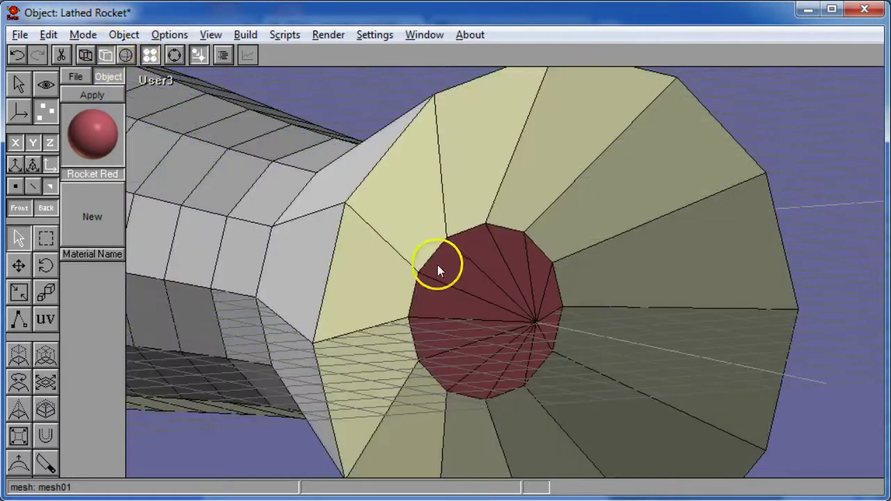
{"action": "right_click_drag", "start_coordinate": [457, 314], "coordinate": [558, 333]}
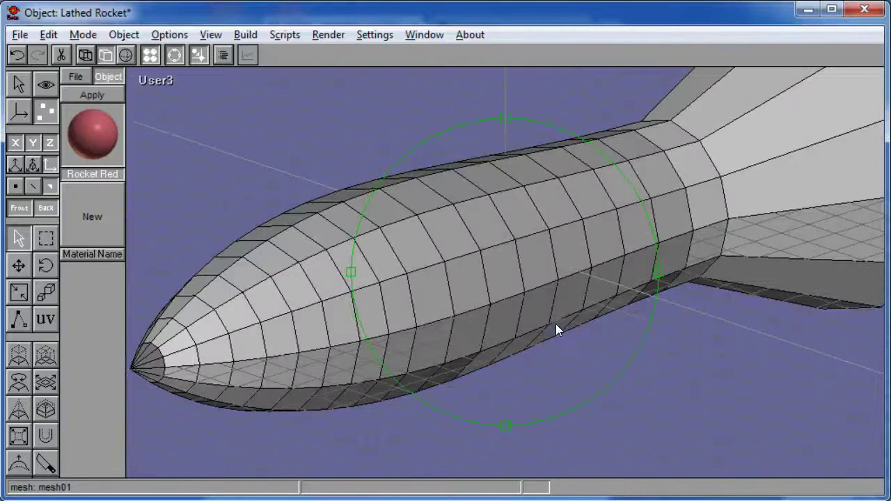
Box-select one ring of faces just behind the nose cone and paint it Rocket Red.
{"action": "key", "text": "l"}
{"action": "left_click", "coordinate": [564, 232]}
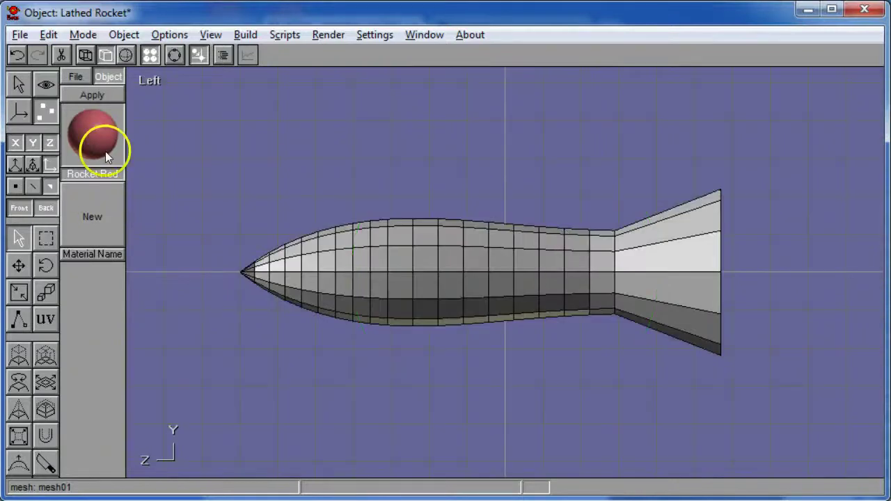
{"action": "left_click", "coordinate": [46, 238]}
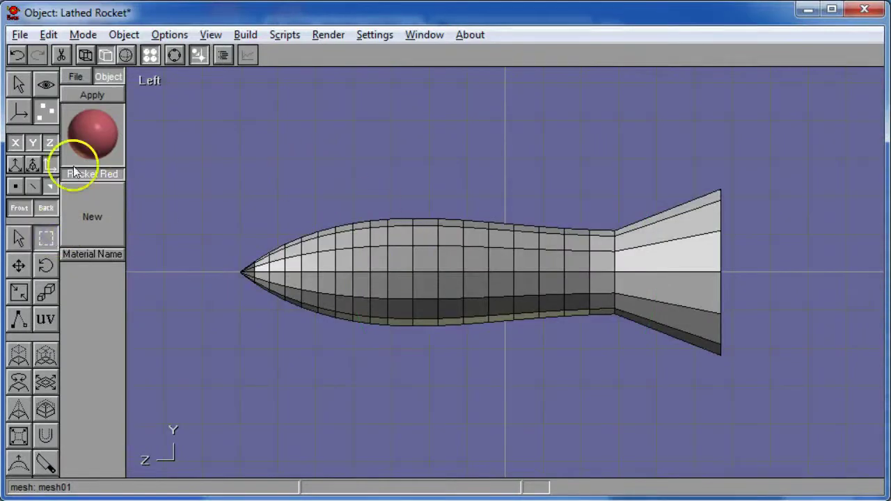
{"action": "left_click", "coordinate": [44, 238]}
{"action": "left_click", "coordinate": [307, 240]}
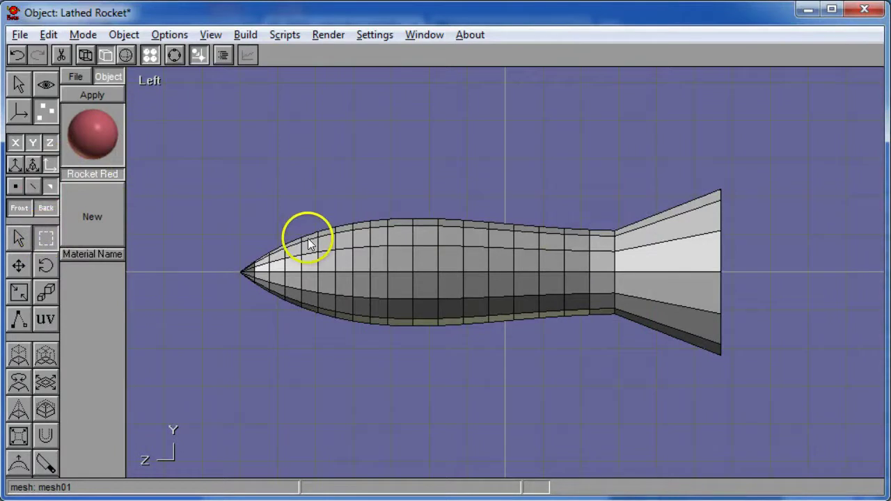
{"action": "left_click_drag", "start_coordinate": [306, 209], "coordinate": [346, 332]}
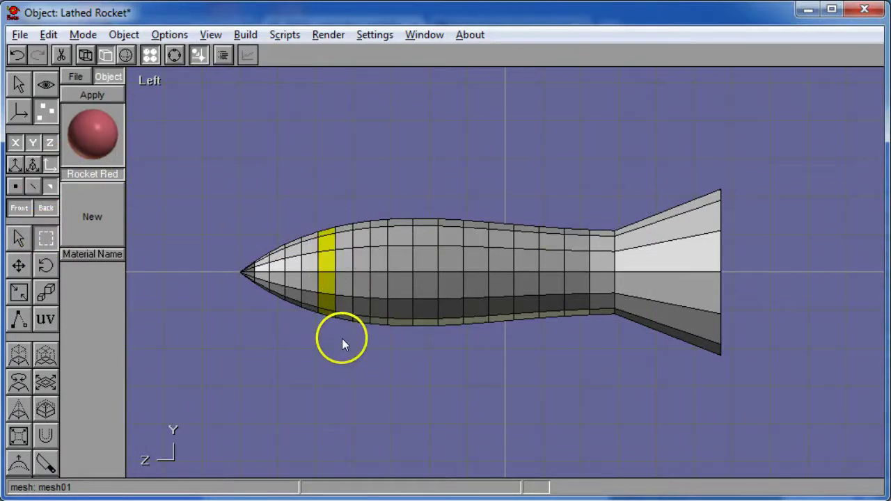
{"action": "middle_click_drag", "start_coordinate": [342, 339], "coordinate": [417, 338]}
{"action": "left_click", "coordinate": [92, 97]}
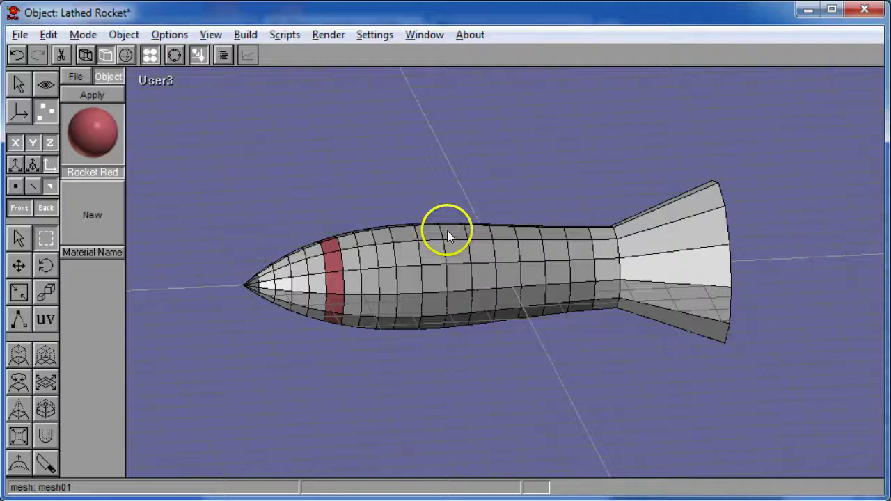
{"action": "middle_click_drag", "start_coordinate": [450, 235], "coordinate": [564, 274]}
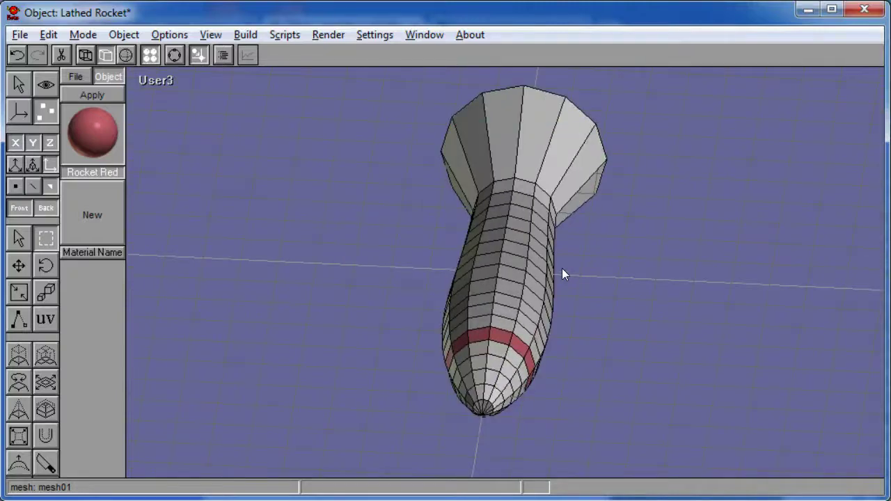